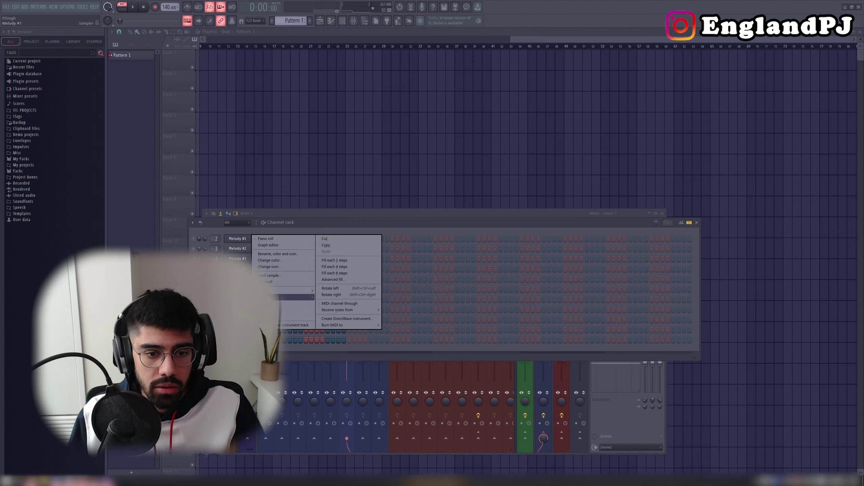
Replace the Melody #1 channel's instrument with Analog Lab V and open its piano roll
mouse_move(272, 297)
click(359, 55)
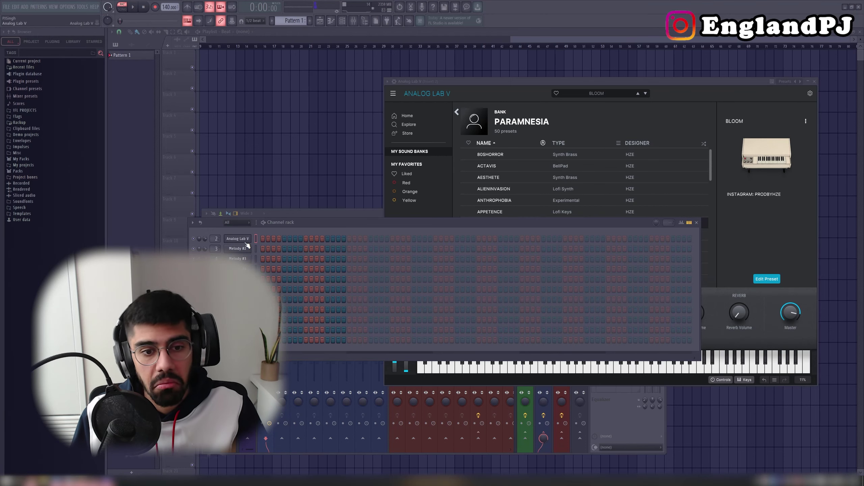
right_click(246, 240)
click(269, 239)
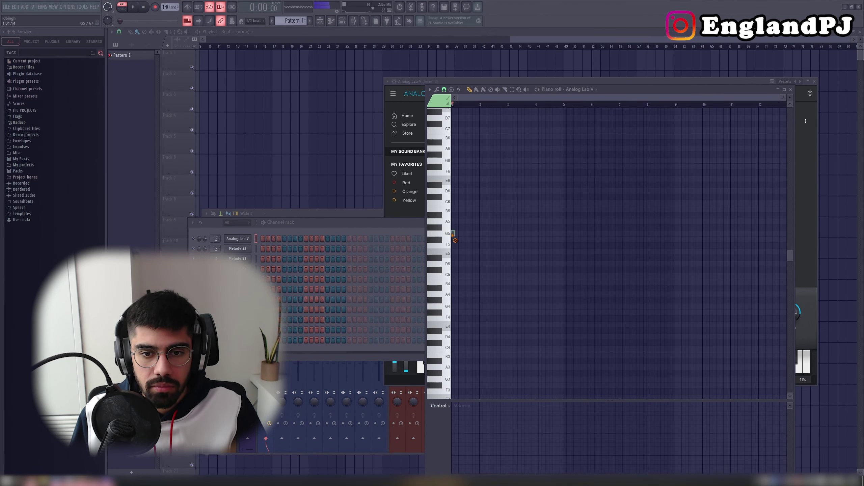
Draw a one-bar melody of E5, B5, C6 and E6 notes and duplicate it into bar 2 during playback
click(453, 252)
scroll(458, 252, up, 4)
drag(454, 252, 490, 228)
click(480, 240)
key(F9)
key(space)
click(508, 221)
click(534, 197)
key(ctrl+b)
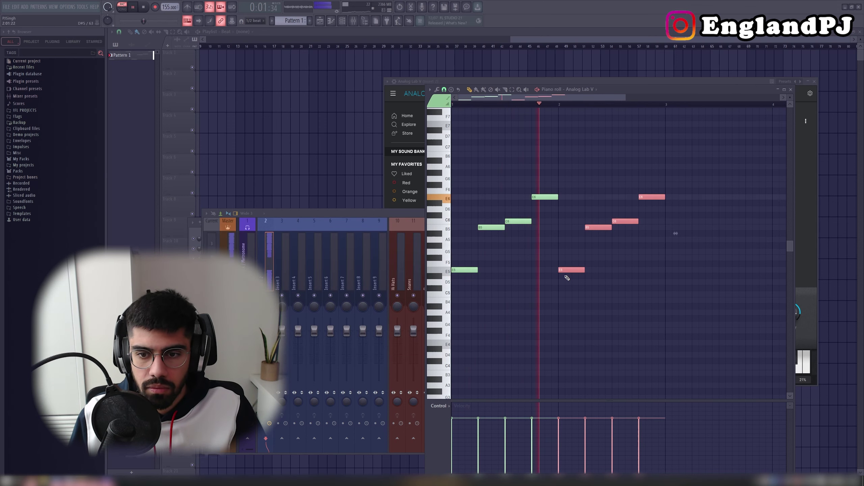
Split the opening E5 note of bar 2 into two shorter E5 notes of equal length
ctrl+click(571, 245)
scroll(573, 232, down, 2)
scroll(573, 231, up, 3)
drag(515, 270, 502, 270)
click(507, 270)
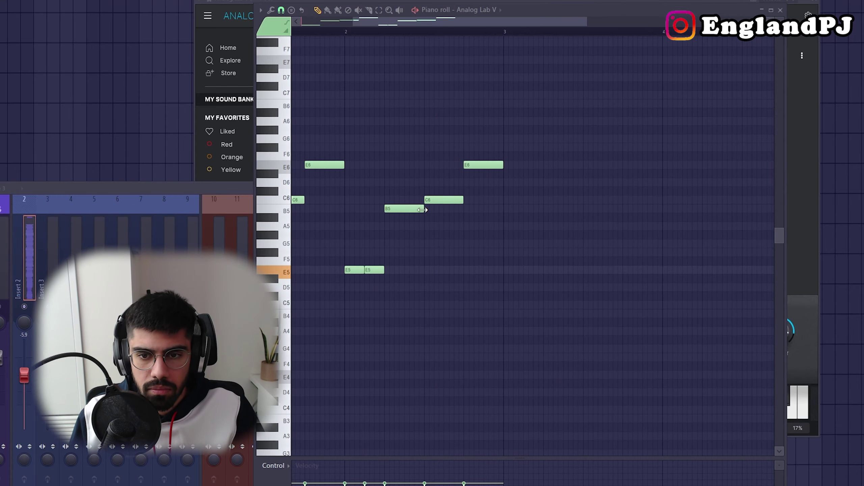
scroll(539, 338, down, 3)
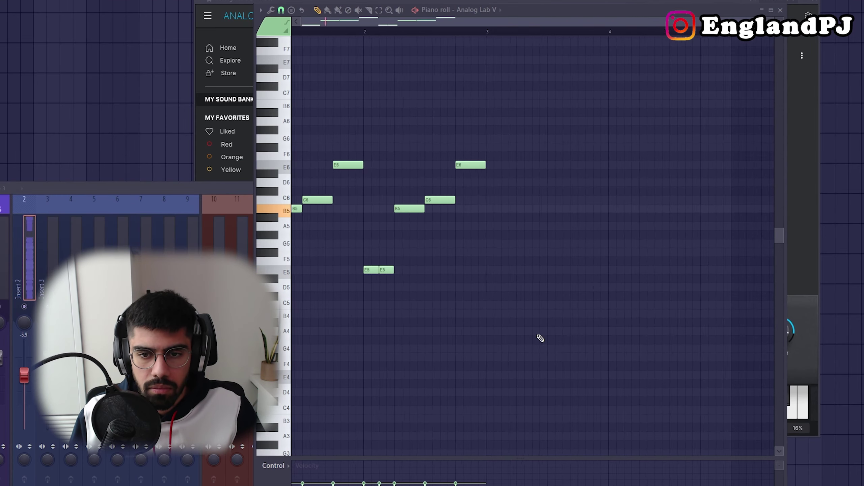
Duplicate the two-bar melody repeatedly until it fills eight bars
key(ctrl+a)
key(ctrl+b)
drag(470, 270, 460, 276)
scroll(500, 307, down, 2)
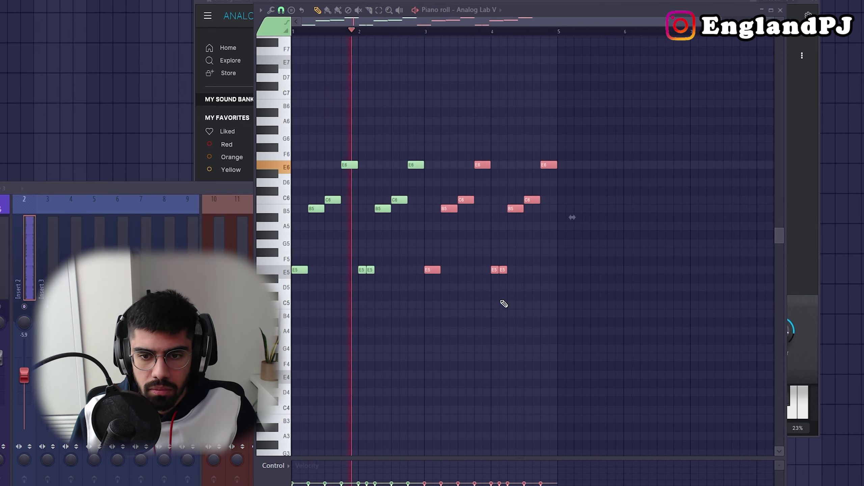
scroll(512, 294, up, 2)
scroll(587, 314, down, 2)
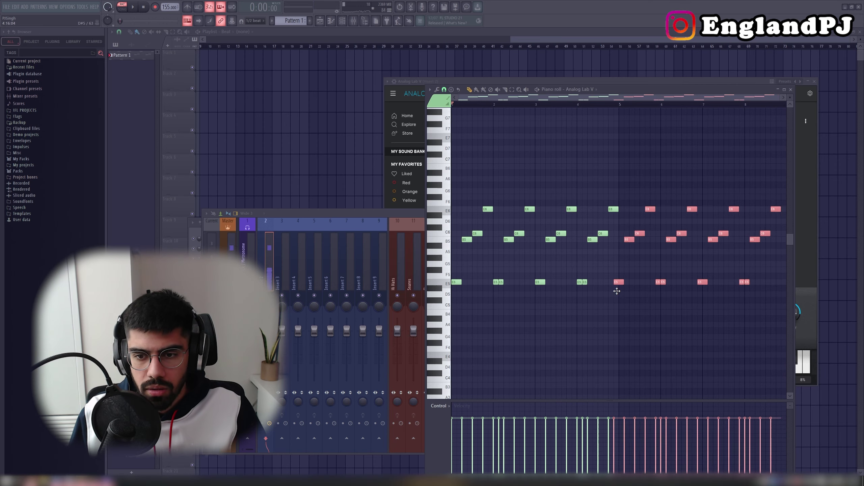
Lower the E5 bass notes in bars 5 to 8 to C5
drag(617, 291, 765, 282)
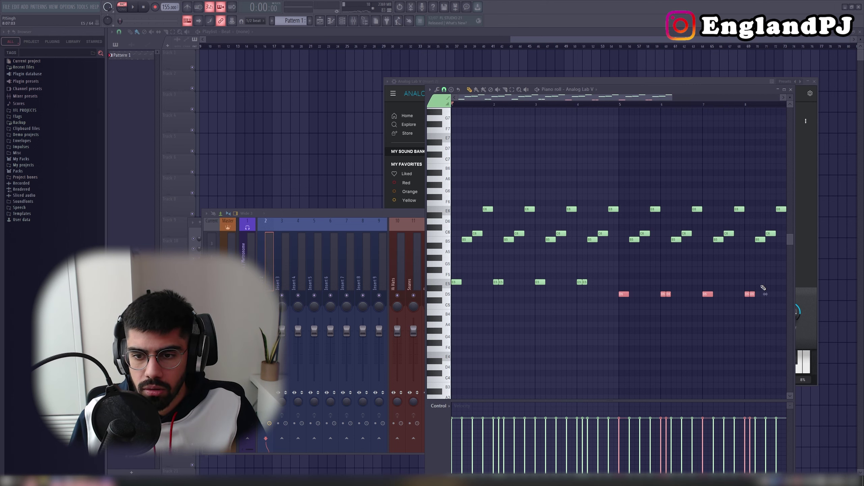
key(shift+Down)
key(shift+Down)
key(ctrl+d)
Play the loop and re-pitch the closing E6 notes of bars 4 and 8, lowering the first one to D6
key(space)
drag(606, 201, 621, 217)
key(shift+Down)
key(shift+Down)
scroll(667, 284, down, 1)
drag(722, 209, 722, 197)
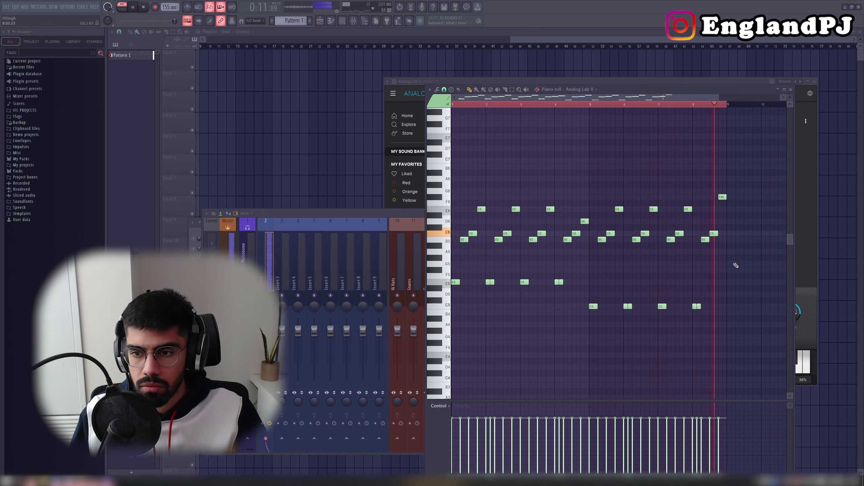
Load Fruity Parametric EQ 2 and Portal into the first two effect slots of mixer Insert 2
key(F9)
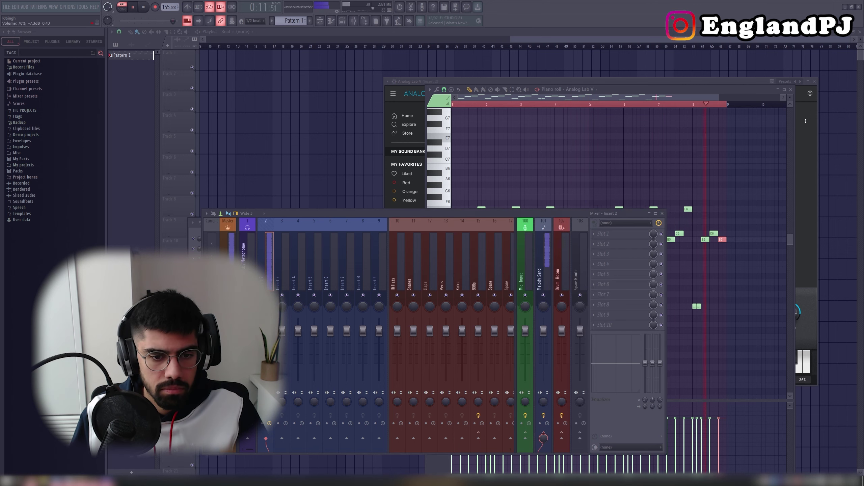
click(620, 235)
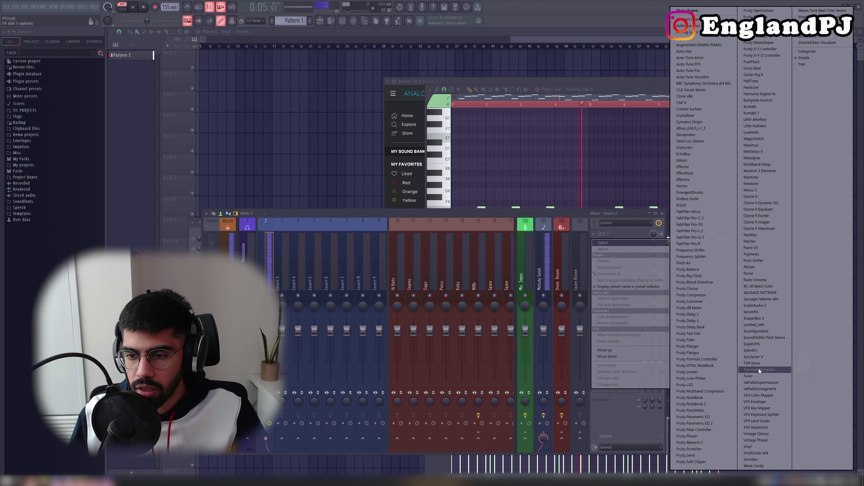
click(712, 424)
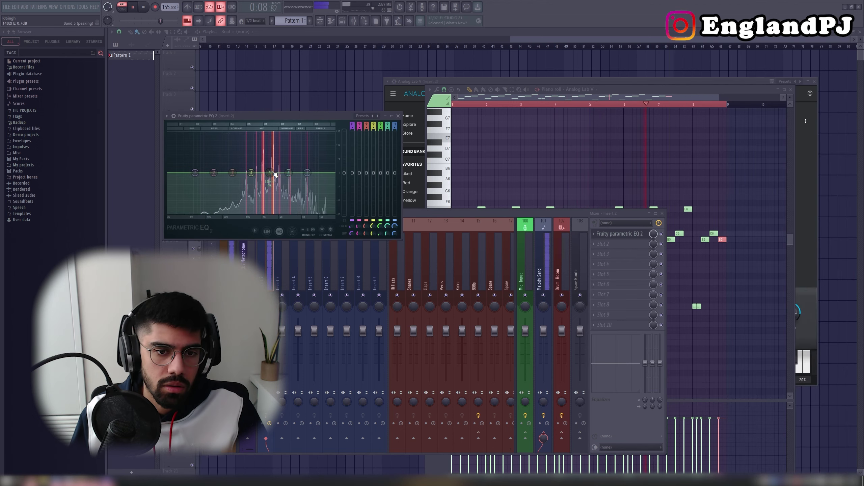
click(609, 244)
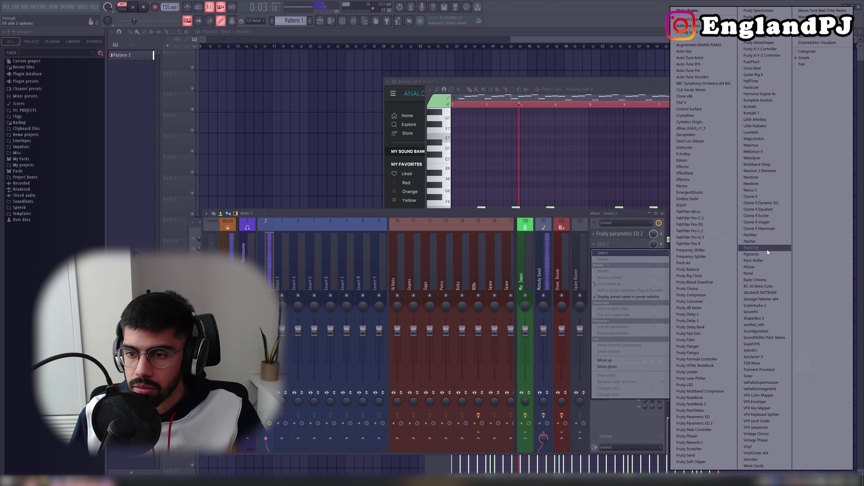
click(748, 273)
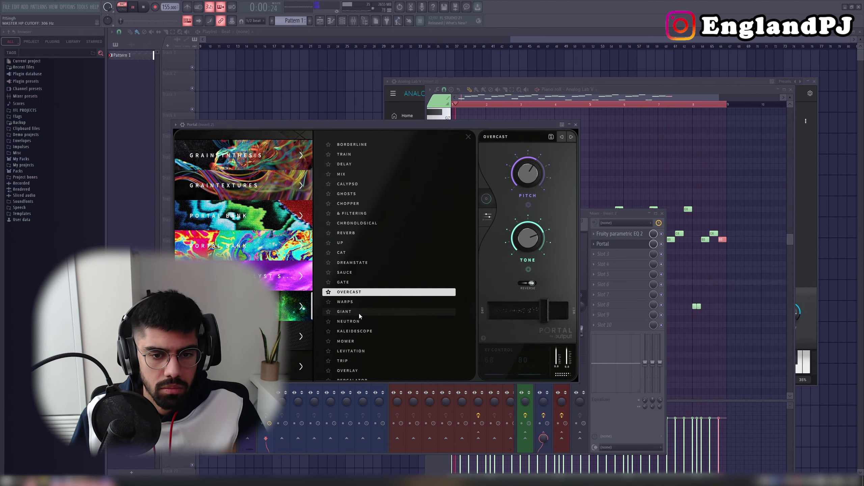
Audition Portal presets, set the dry/wet to 25 percent and choose the LOST preset
click(359, 314)
click(293, 276)
click(359, 282)
click(359, 223)
click(359, 323)
scroll(359, 330, down, 1)
click(359, 329)
drag(530, 315, 509, 324)
click(359, 310)
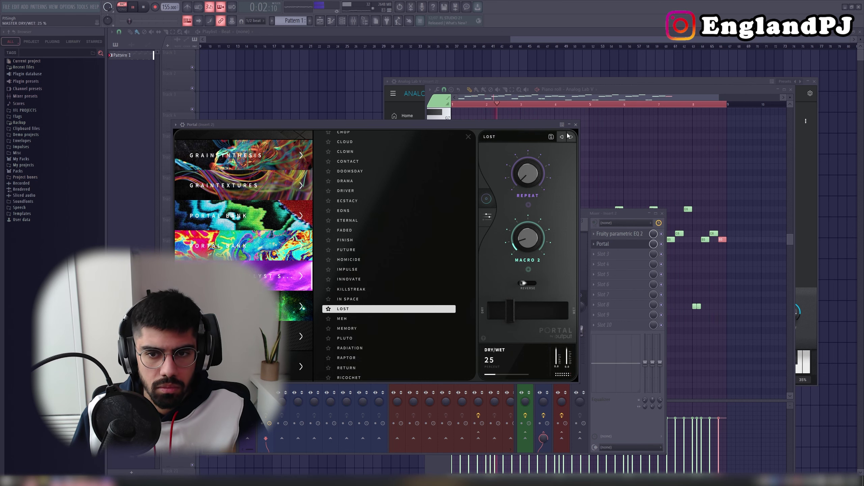
click(575, 124)
Load ValhallaVintageVerb into the third effect slot of Insert 2 and lower its mix amount
click(609, 254)
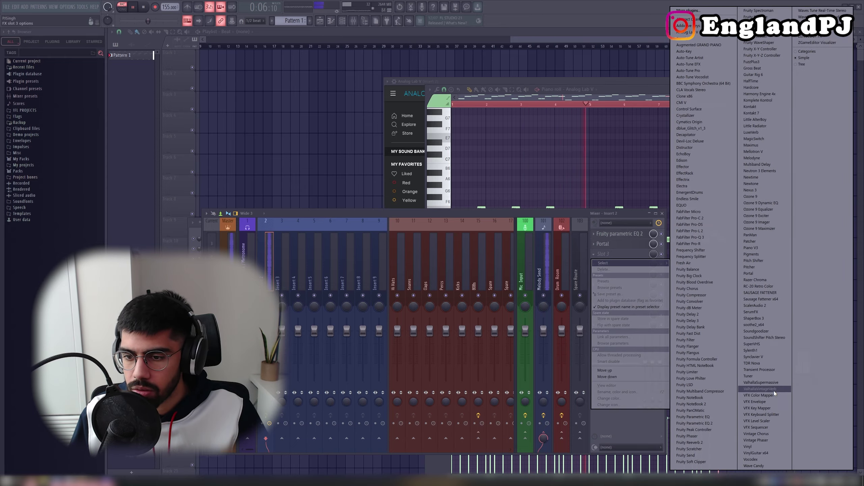
click(774, 389)
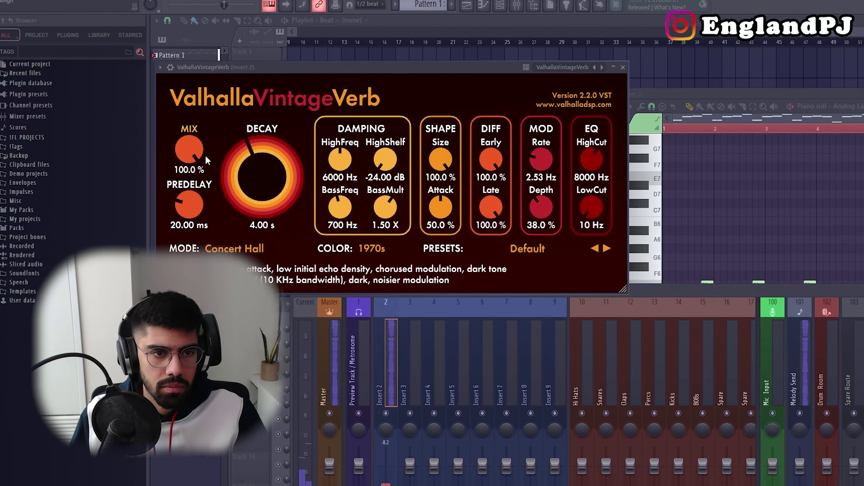
drag(166, 137, 159, 223)
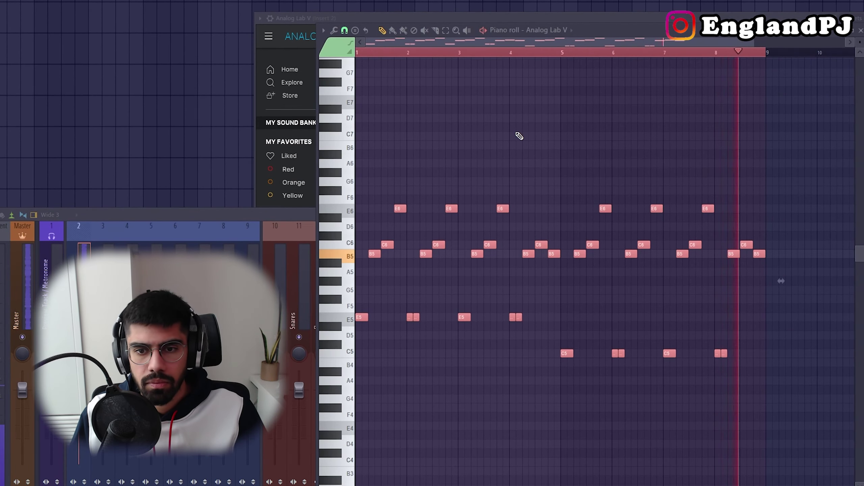
Copy all notes of the first Analog Lab V channel into the Melody #2 channel
key(F7)
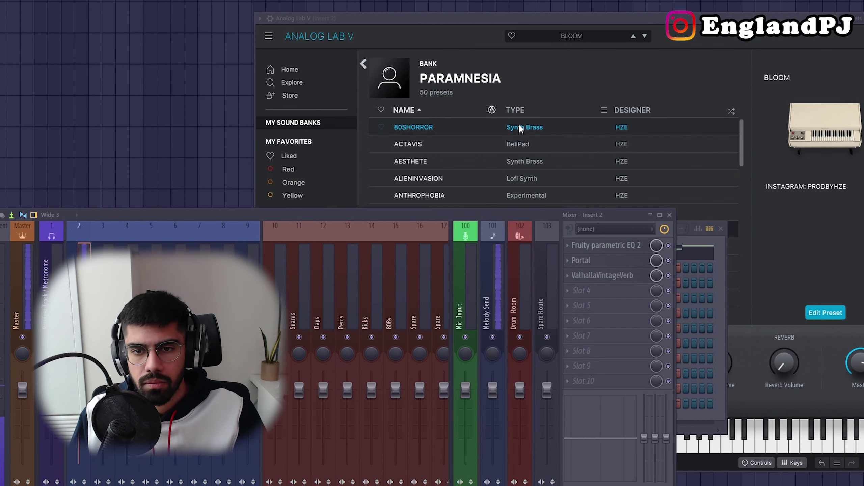
click(684, 246)
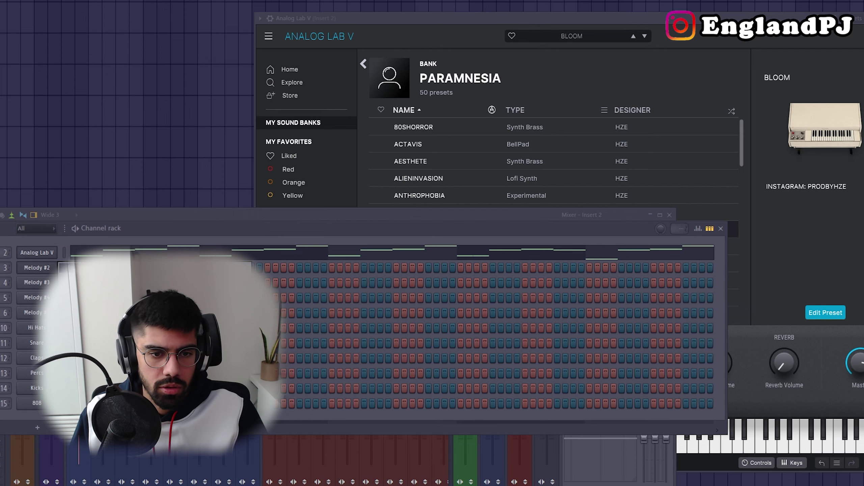
click(70, 269)
key(ctrl+v)
Replace Melody #2 with Analog Lab V, load PUSHINBUTTONS from the PARAMNESIA (PRE-ORDER) bank, and play the pattern
right_click(41, 272)
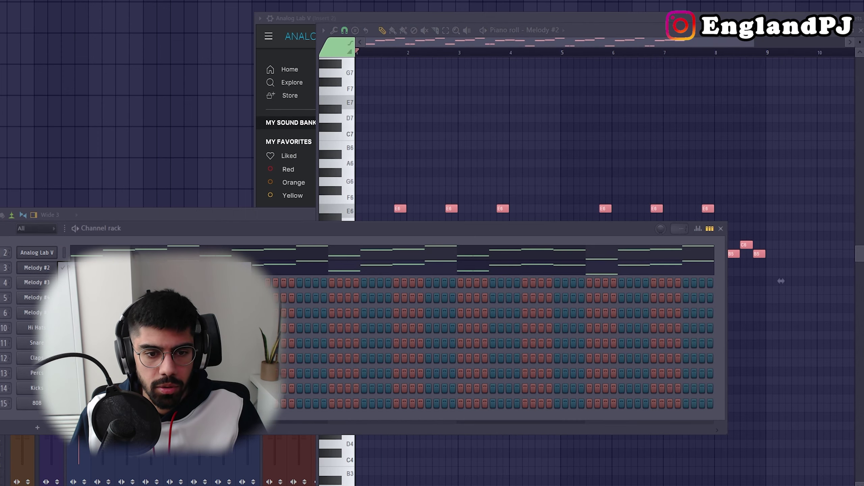
mouse_move(106, 385)
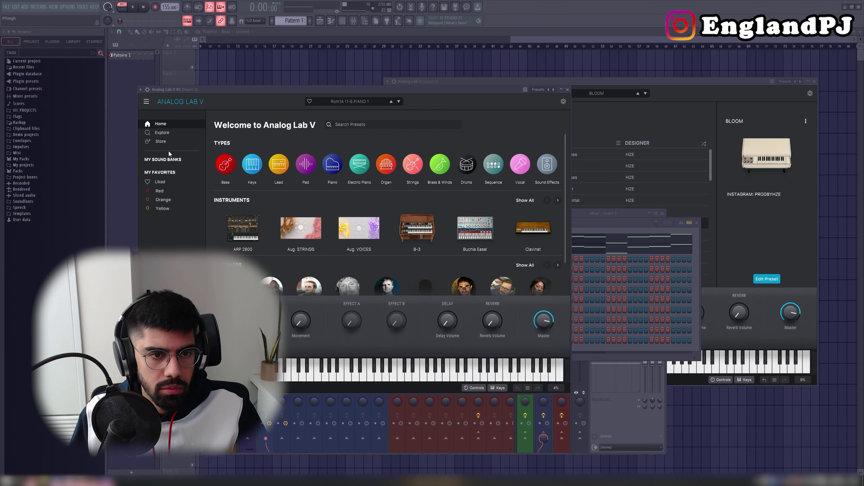
click(163, 159)
click(345, 237)
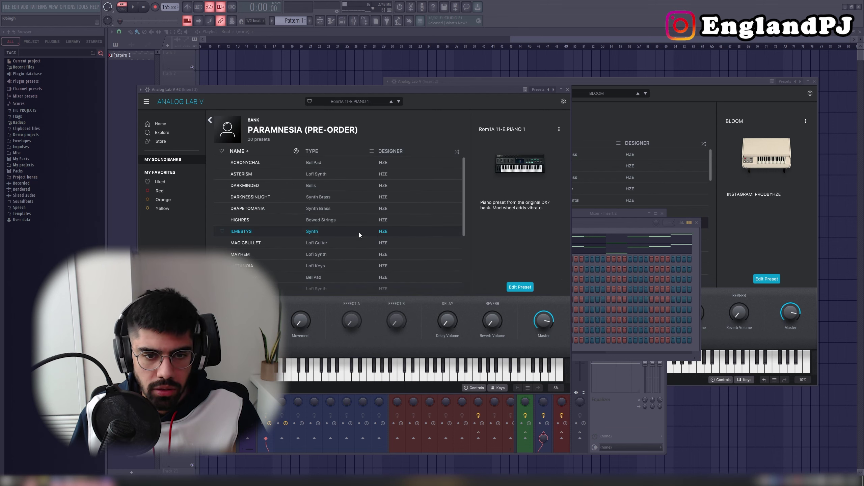
scroll(359, 234, down, 1)
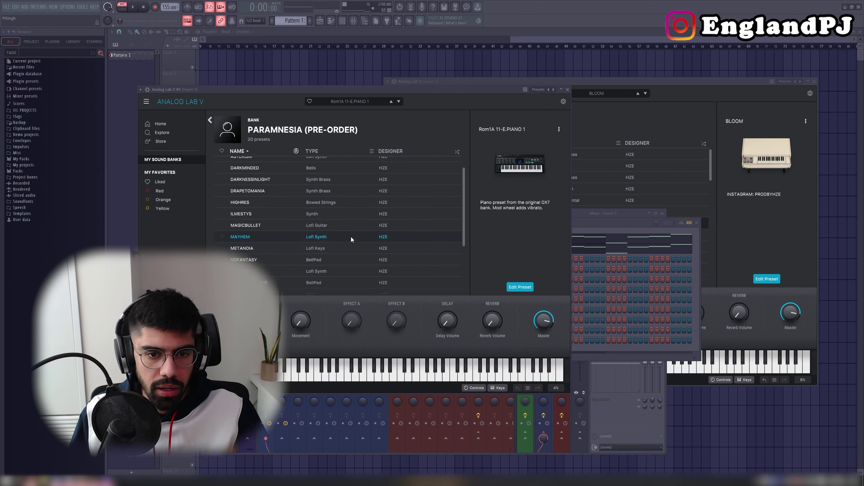
click(372, 272)
click(606, 223)
key(space)
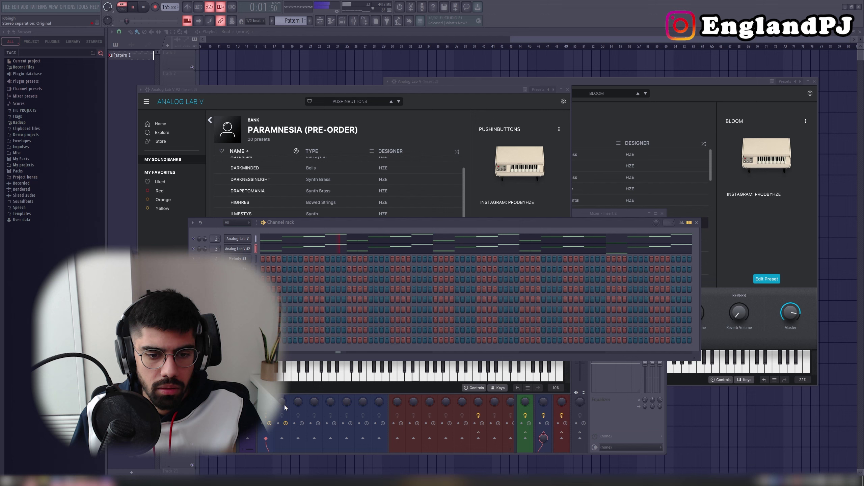
Load HalfTime into the first effect slot of mixer Insert 3 and raise that insert's volume fader
click(285, 408)
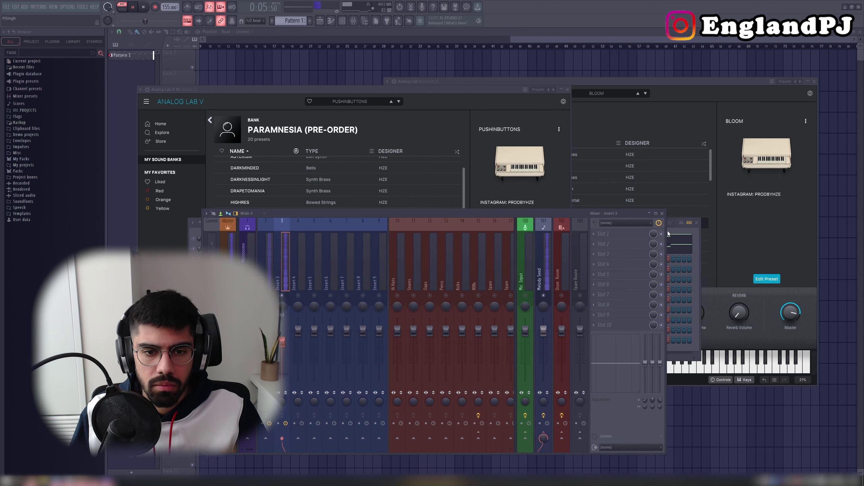
click(609, 234)
key(h)
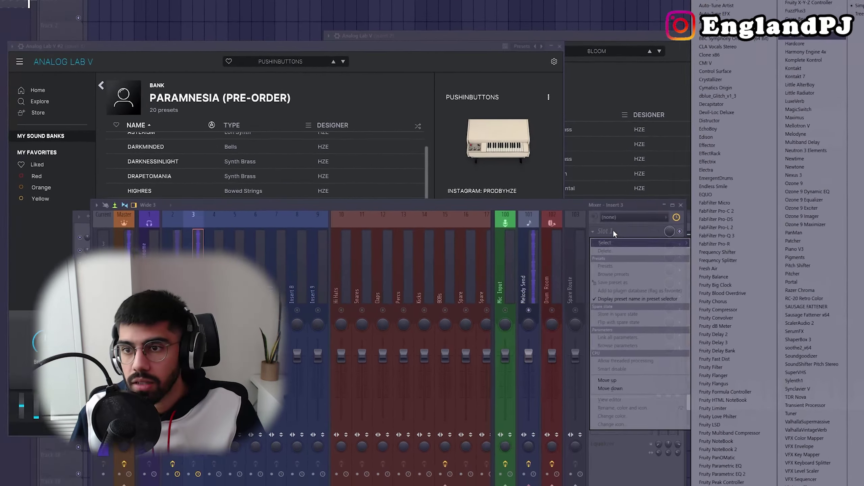
key(Return)
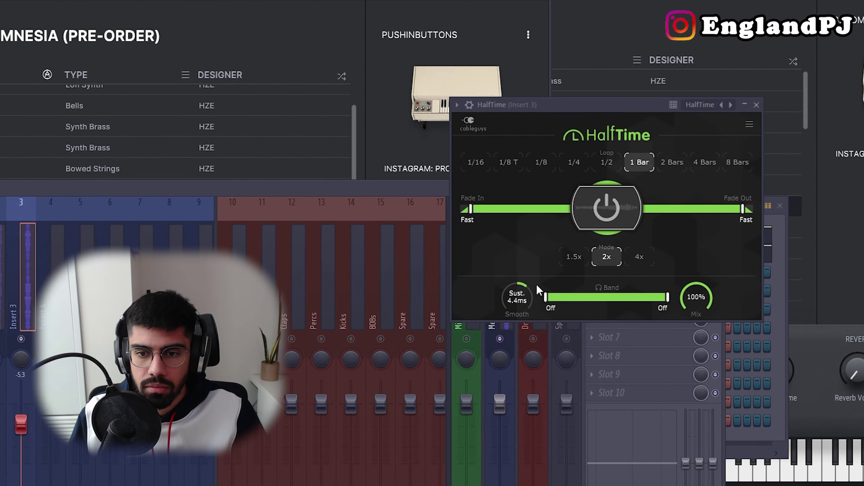
drag(24, 408, 24, 388)
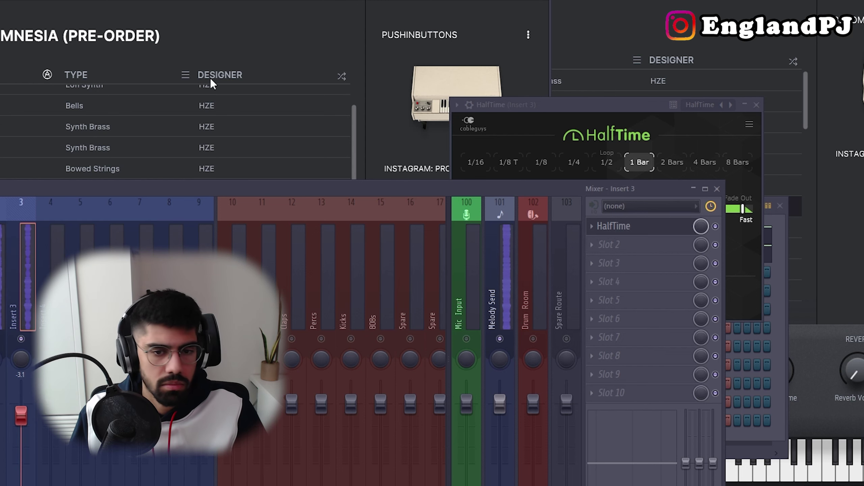
click(718, 189)
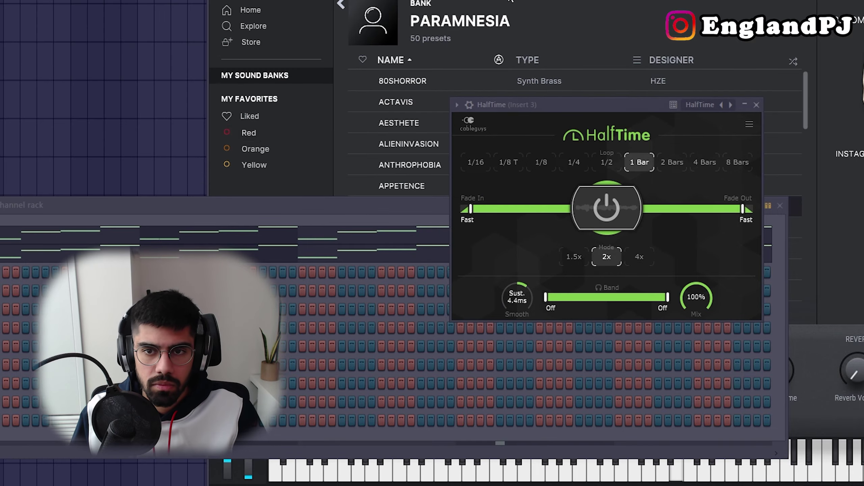
Replace Melody #3 with Analog Lab V and load the OCULUS preset from the PARAMNESIA (PRE-ORDER) bank
right_click(28, 279)
mouse_move(20, 379)
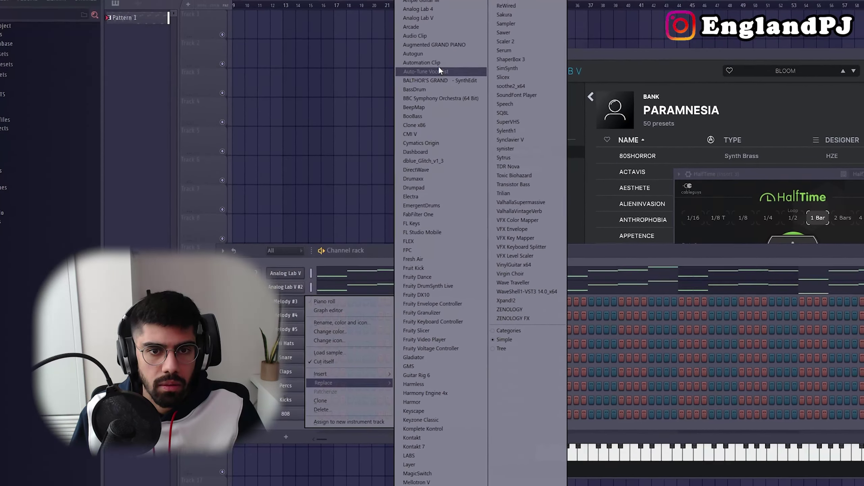
click(462, 29)
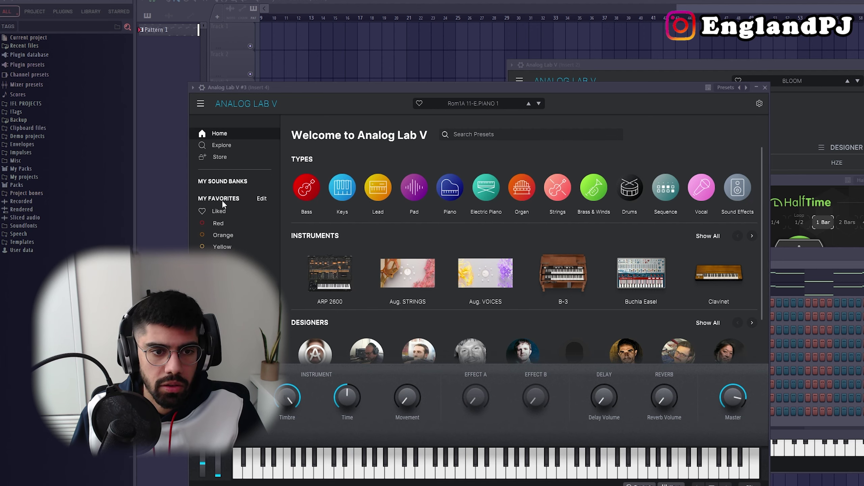
click(223, 181)
click(471, 293)
click(785, 263)
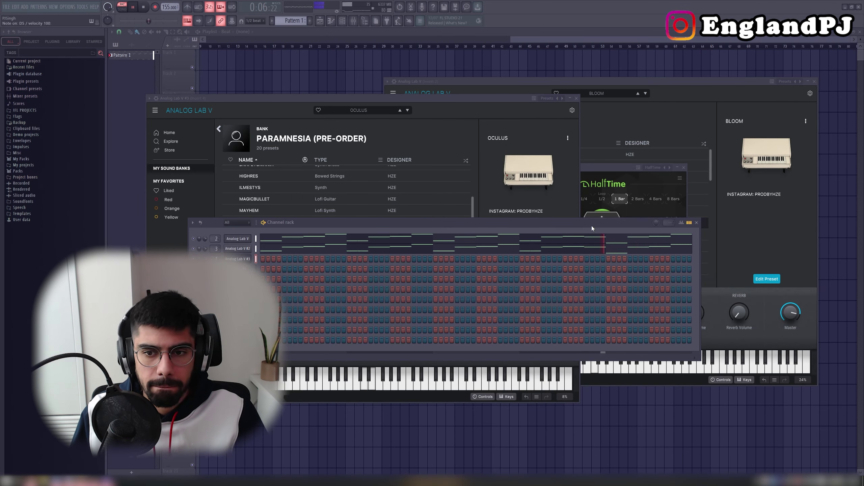
Enter the opening notes E6, D6, C6 and B5 in the piano roll of the third Analog Lab V channel
key(F9)
key(F7)
click(456, 227)
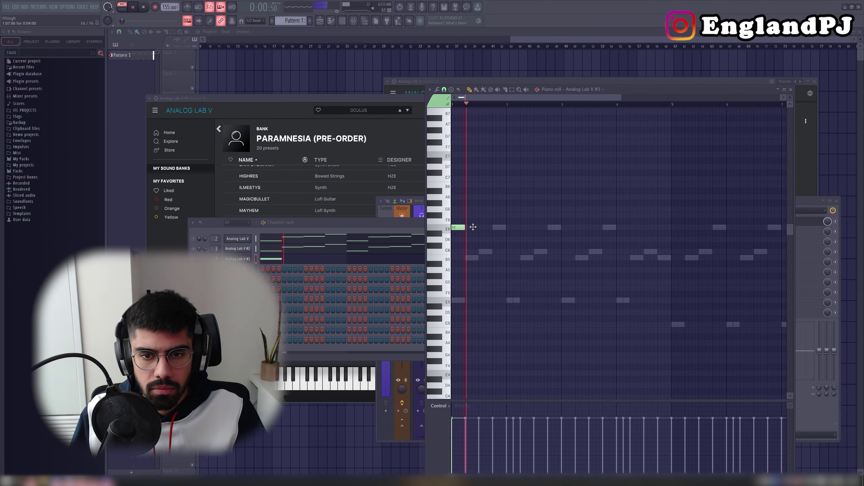
click(492, 240)
click(513, 252)
click(526, 258)
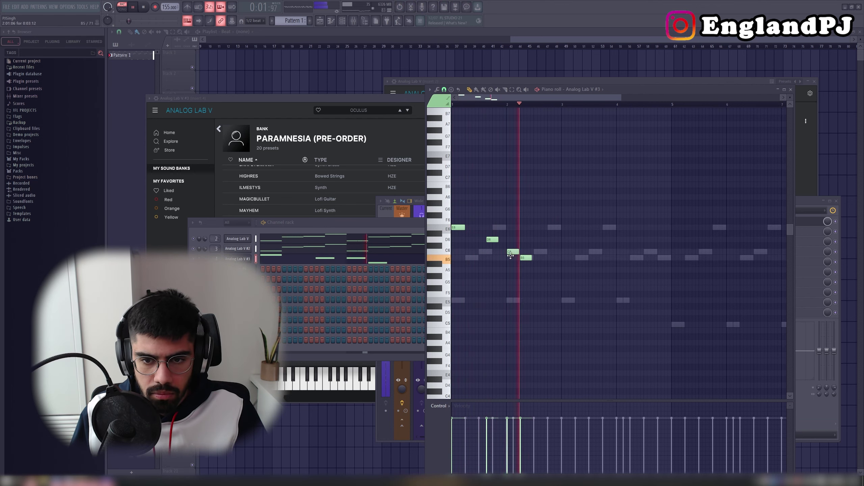
Lower the D6 note to C6 and extend the phrase with B5, A5, B5 and C6, ending on B5
drag(492, 239, 493, 252)
click(500, 258)
scroll(508, 261, up, 3)
click(519, 270)
key(space)
click(544, 258)
click(575, 252)
click(604, 277)
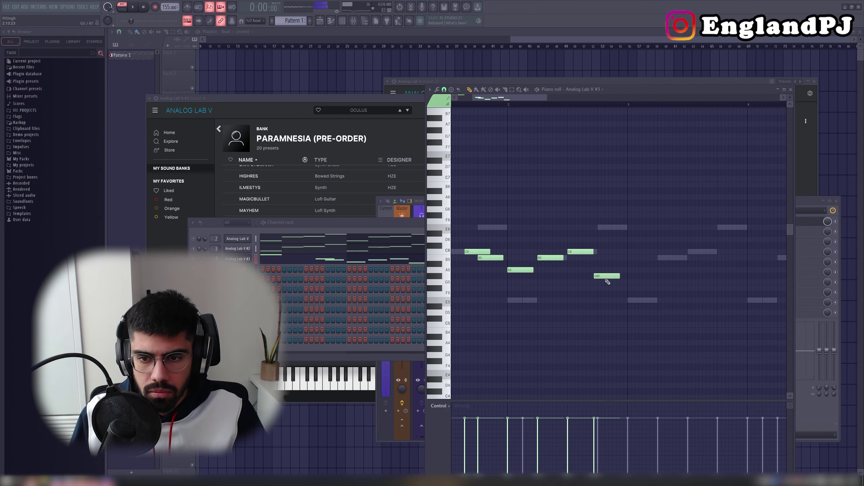
drag(607, 277, 609, 258)
Repeat the phrase with its copy ending on D6, and duplicate all the notes to fill eight bars
scroll(601, 257, down, 2)
key(space)
key(ctrl+b)
scroll(643, 252, down, 2)
drag(643, 257, 643, 239)
scroll(619, 248, down, 1)
key(ctrl+a)
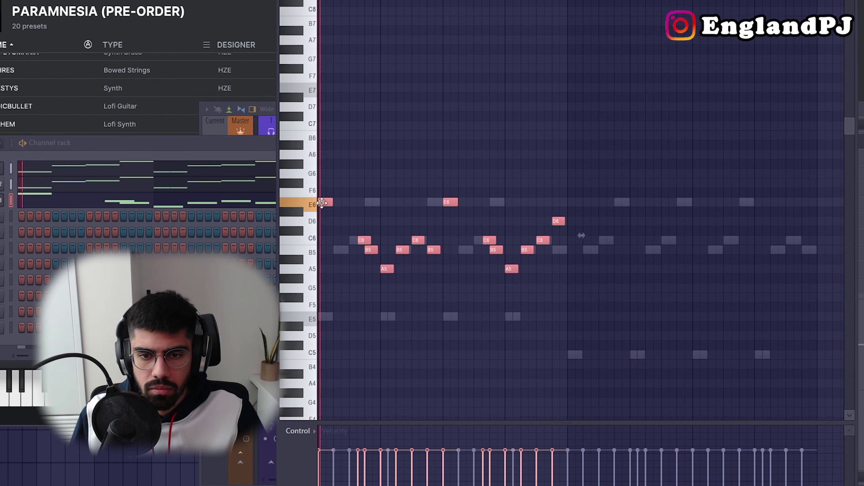
mouse_move(322, 203)
mouse_down()
mouse_move(623, 216)
mouse_move(571, 218)
mouse_up()
Audition other PARAMNESIA (PRE-ORDER) presets in the third Analog Lab V, including PUSHINBUTTONS and SYNTHDREAMS
click(2, 200)
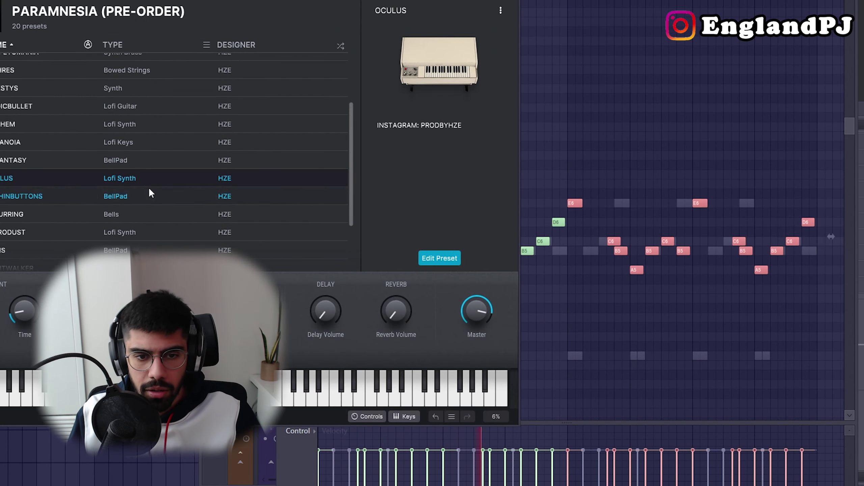
click(128, 196)
click(121, 214)
scroll(130, 204, down, 3)
click(138, 176)
click(137, 193)
click(136, 225)
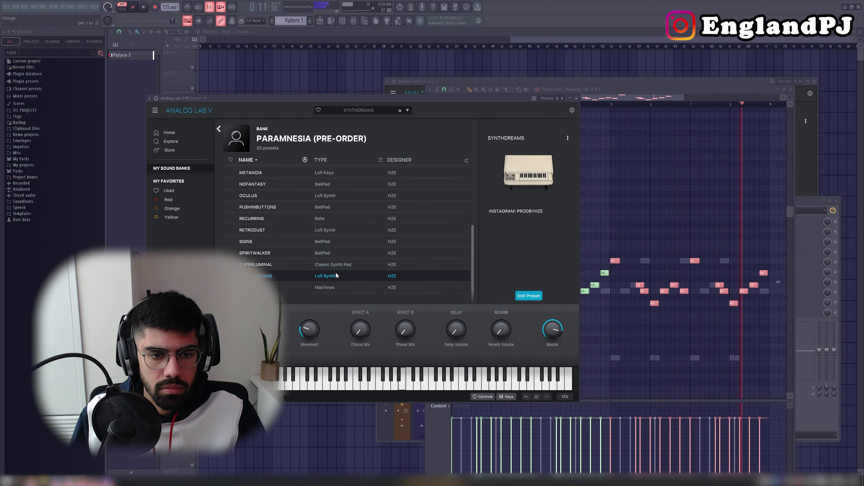
Load the Bih Yah preset from the PROVIDENCE bank in the third Analog Lab V and play the pattern
scroll(146, 190, up, 5)
click(165, 111)
click(353, 195)
click(714, 212)
click(219, 129)
click(429, 243)
click(384, 230)
key(space)
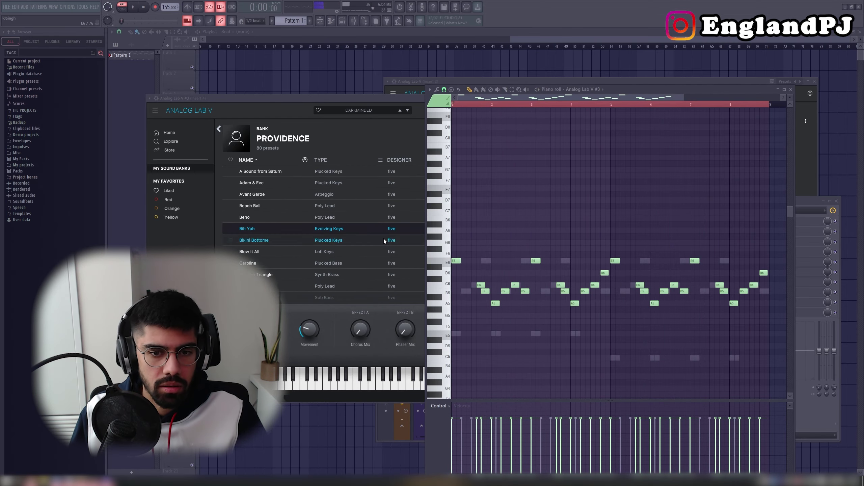
key(space)
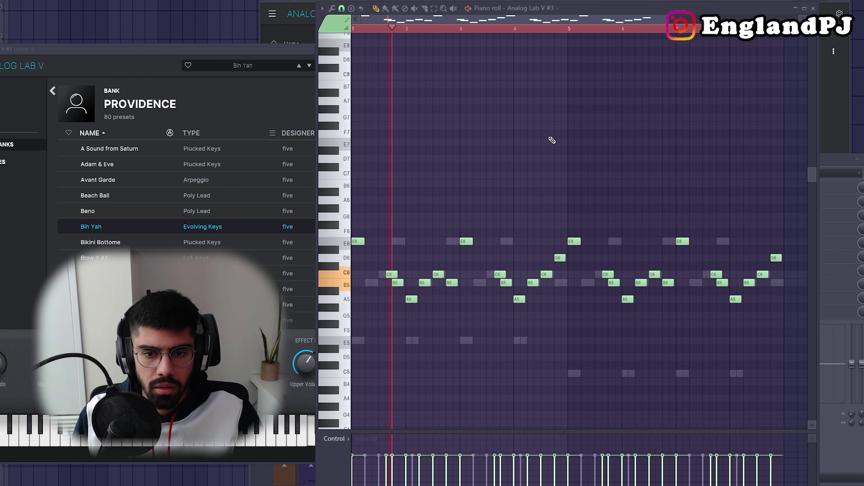
drag(292, 49, 295, 51)
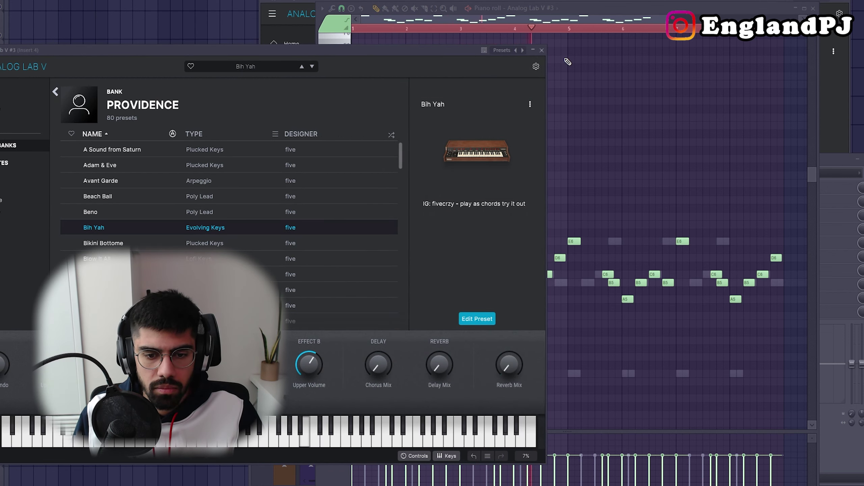
click(542, 51)
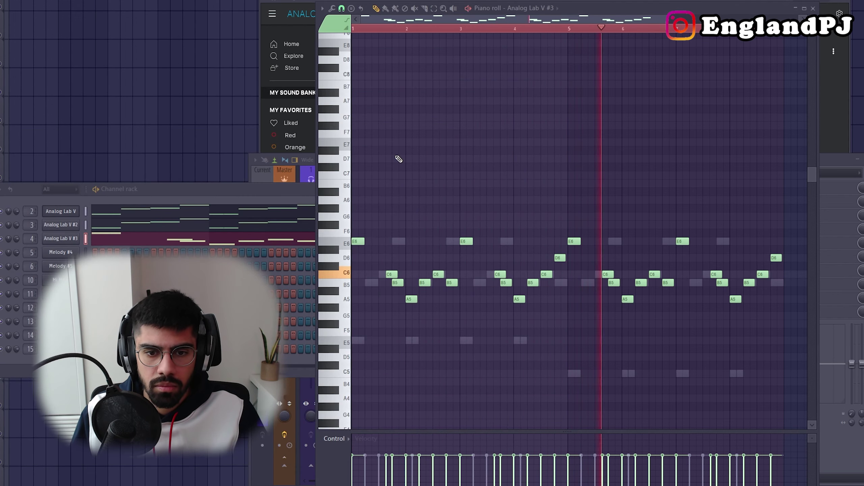
Load MagicSwitch into the first effect slot of mixer Insert 4, switch it on and slightly reduce its mix
key(F9)
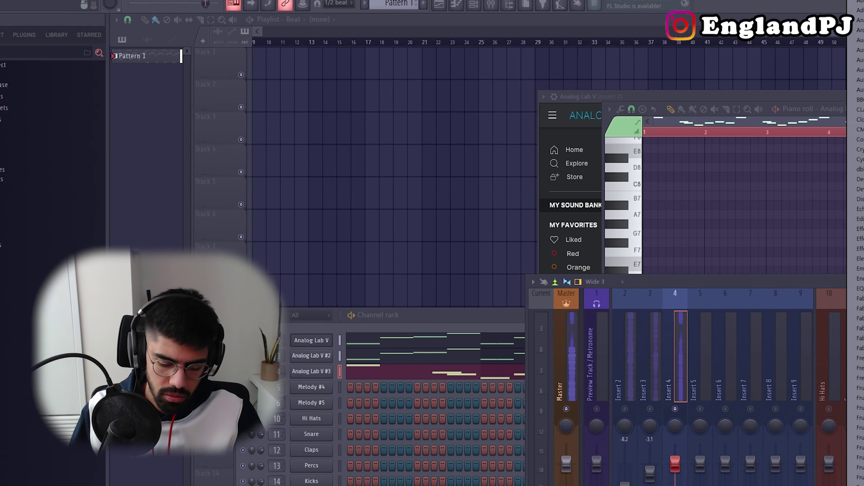
click(860, 408)
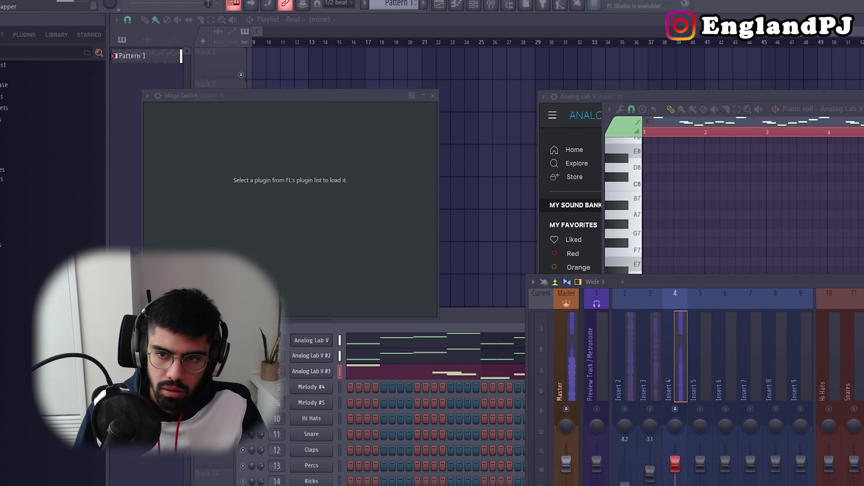
click(243, 190)
drag(279, 226, 269, 226)
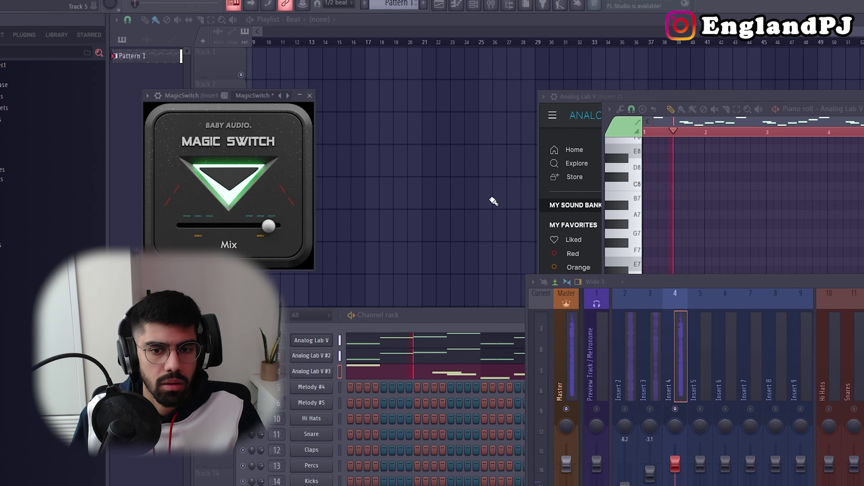
Add ValhallaVintageVerb to the second effect slot of Insert 4 with the mix at 27.6 %, and close both effect windows
click(863, 335)
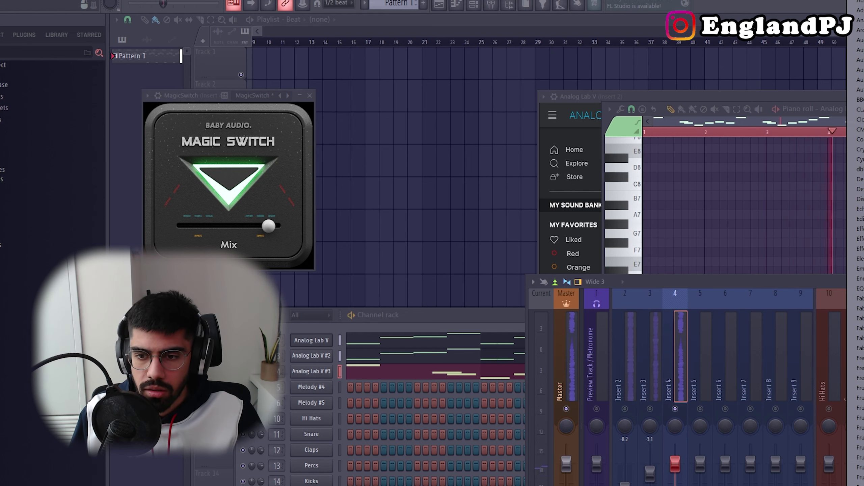
click(862, 307)
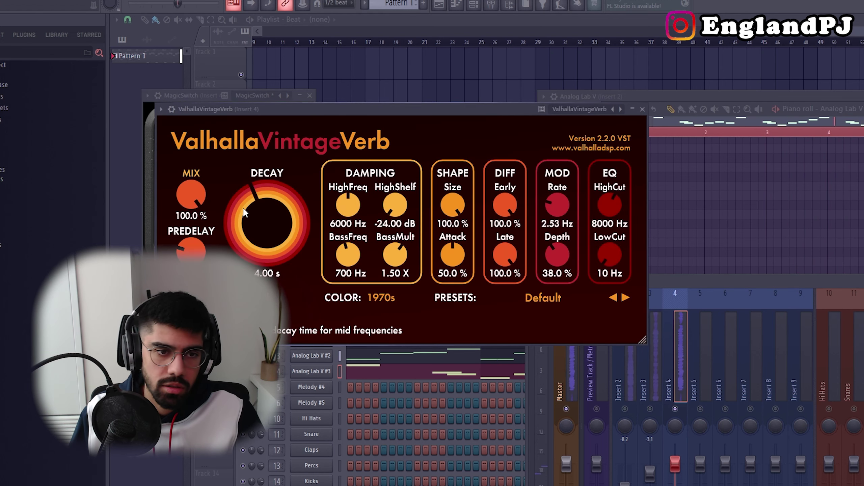
drag(187, 198, 177, 251)
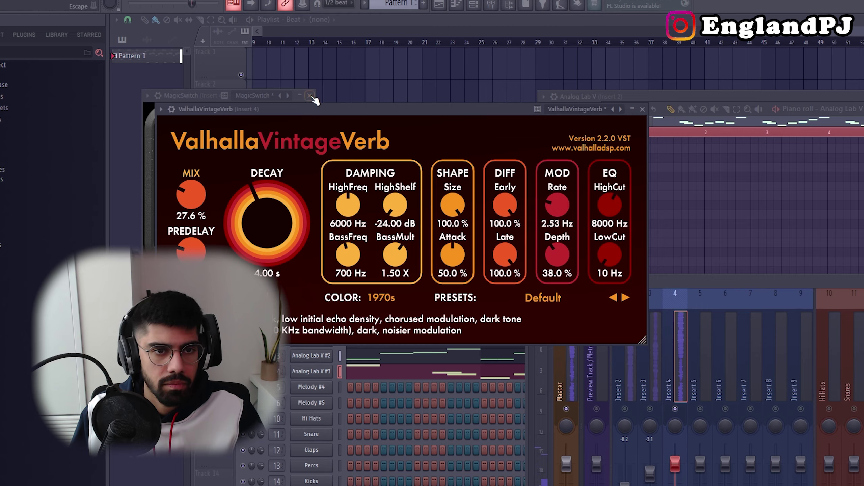
click(310, 96)
click(643, 109)
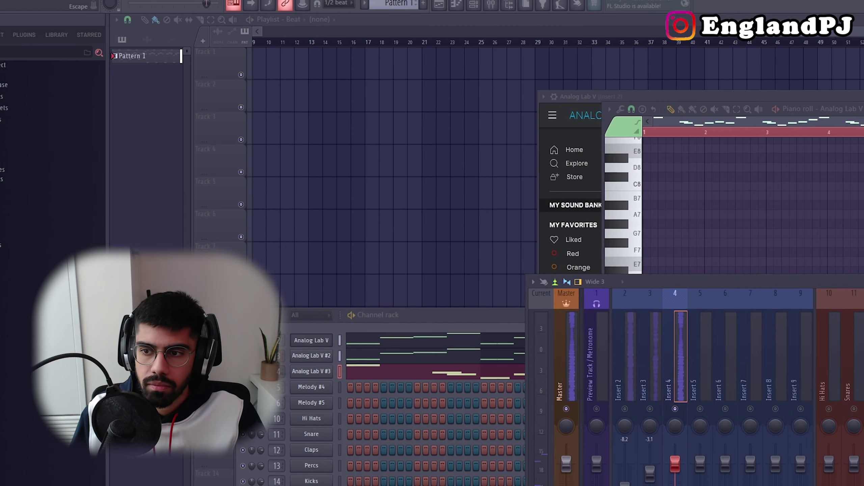
Replace Melody #4 with Analog Lab V and load BASICINSTINCT from the TRAPPED IN THE DESERT bank
click(863, 282)
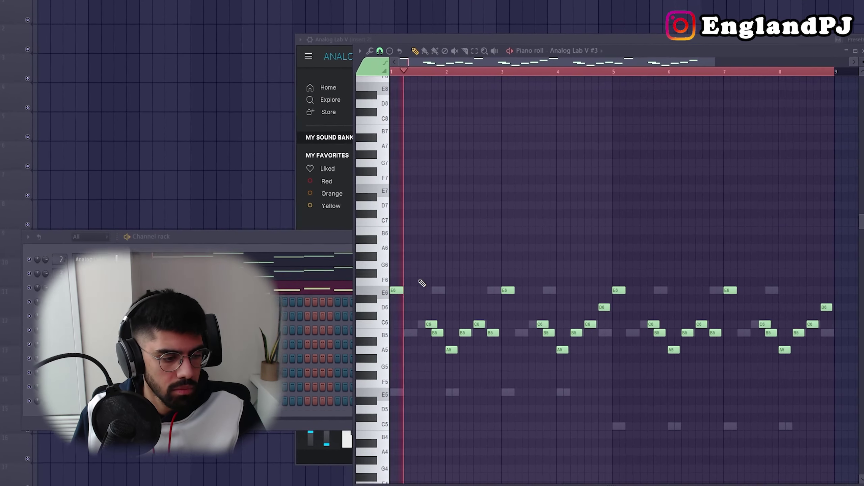
right_click(90, 288)
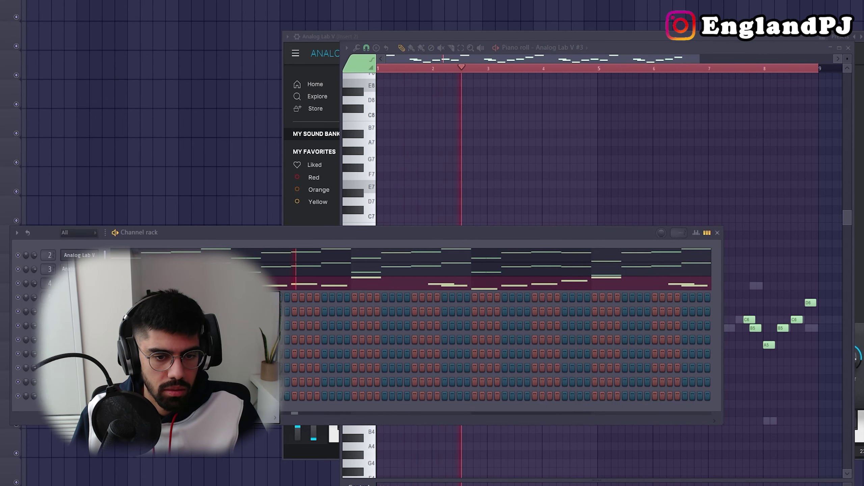
mouse_move(140, 361)
click(230, 3)
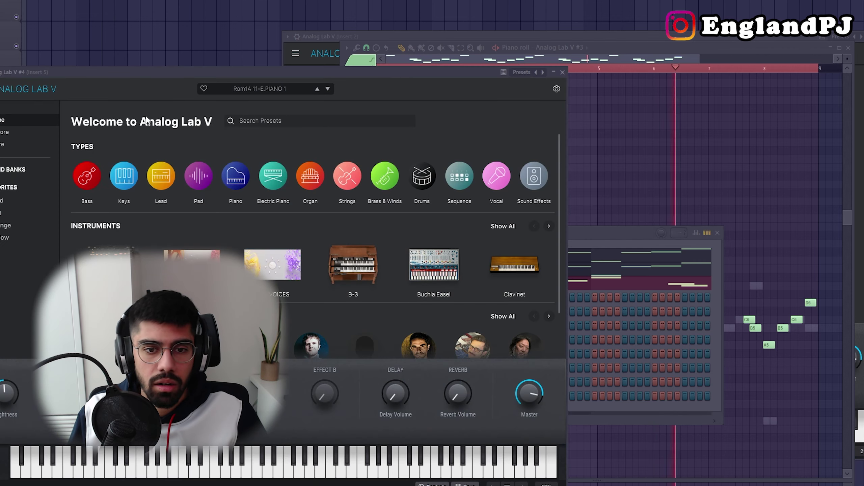
click(14, 171)
scroll(278, 179, down, 2)
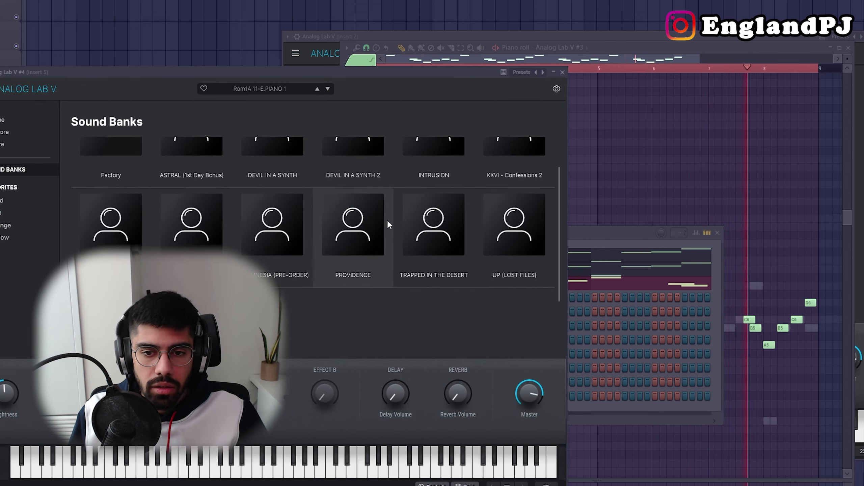
click(408, 212)
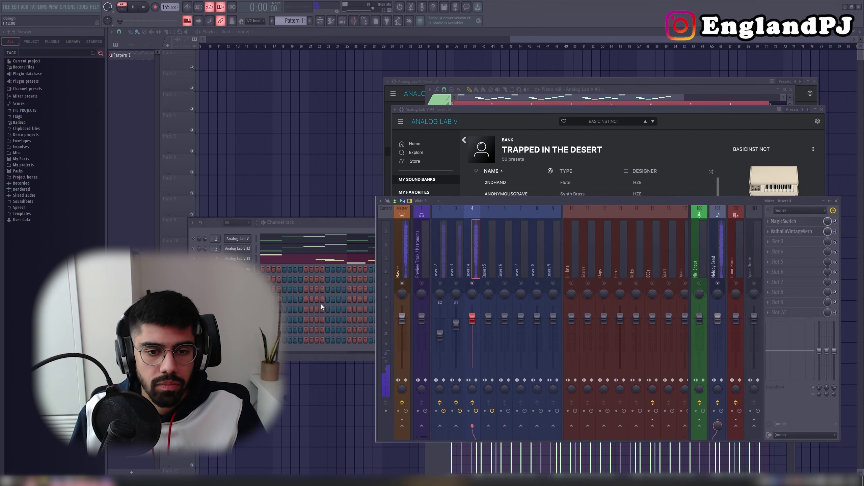
Enter a two-bar chord of E5, B5 and E6 in the piano roll of the fourth Analog Lab V channel
right_click(238, 269)
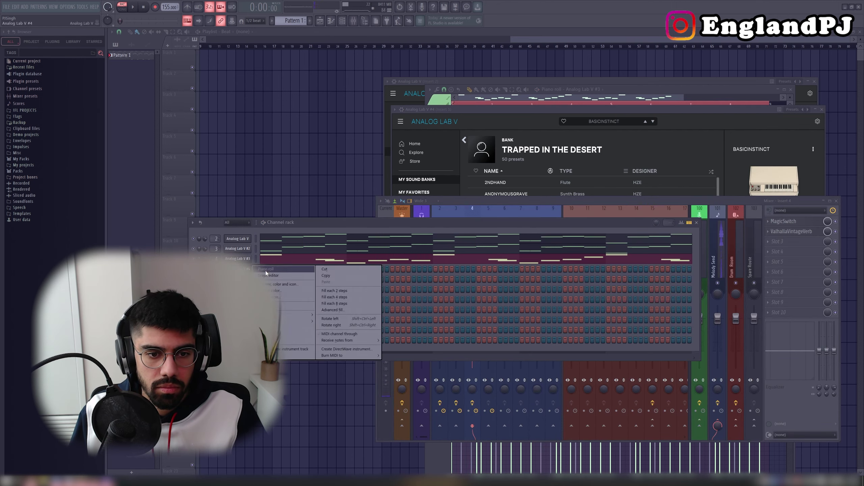
click(254, 273)
drag(455, 291, 414, 289)
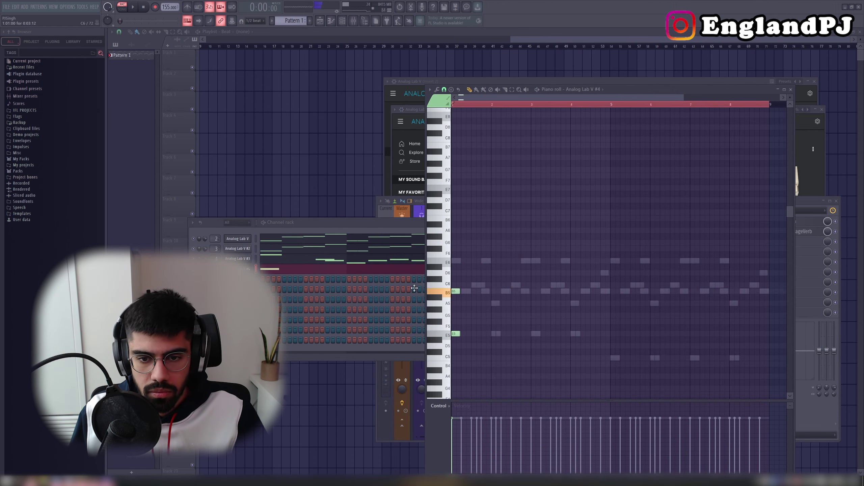
click(456, 261)
key(space)
key(ctrl+a)
drag(460, 261, 530, 272)
Duplicate the chord to fill eight bars and lower its bottom notes in bars 5 to 8
key(ctrl+b)
key(ctrl+a)
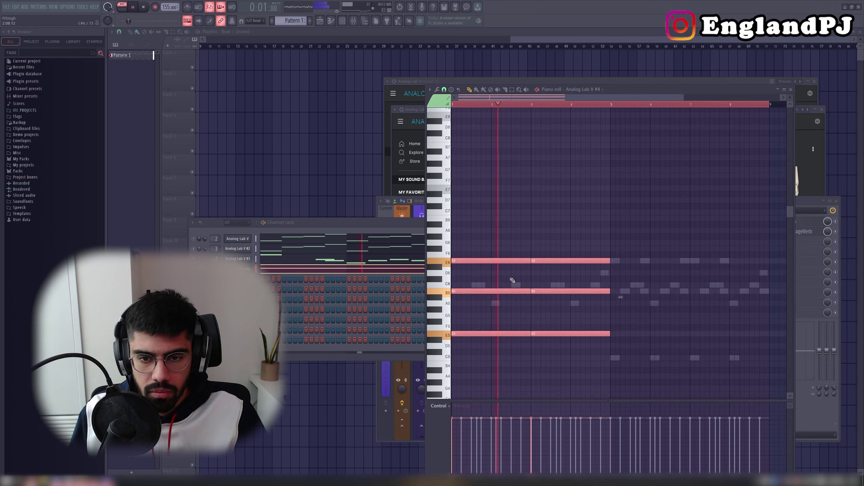
key(ctrl+b)
drag(606, 324, 779, 346)
key(shift+Down)
key(shift+Down)
Audition TRAPPED IN THE DESERT presets such as BURNEDCANDLE in the fourth Analog Lab V and load DIRTBAG
key(F9)
click(415, 117)
click(510, 274)
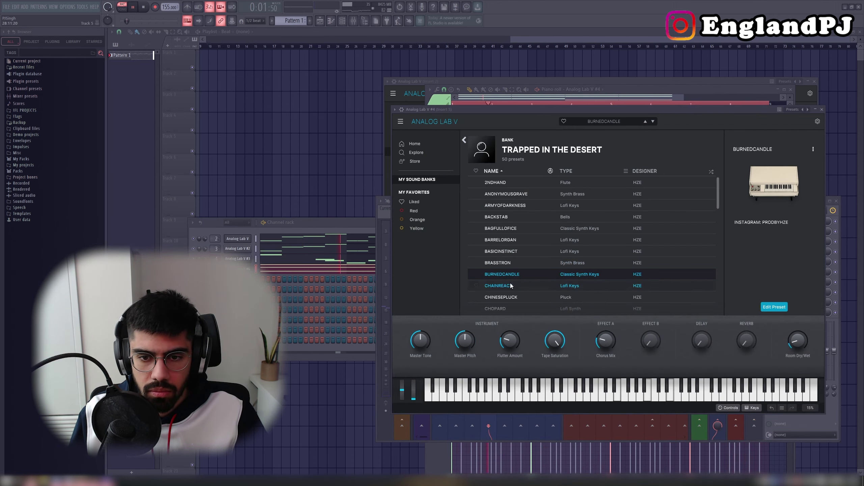
scroll(510, 258, down, 2)
click(507, 250)
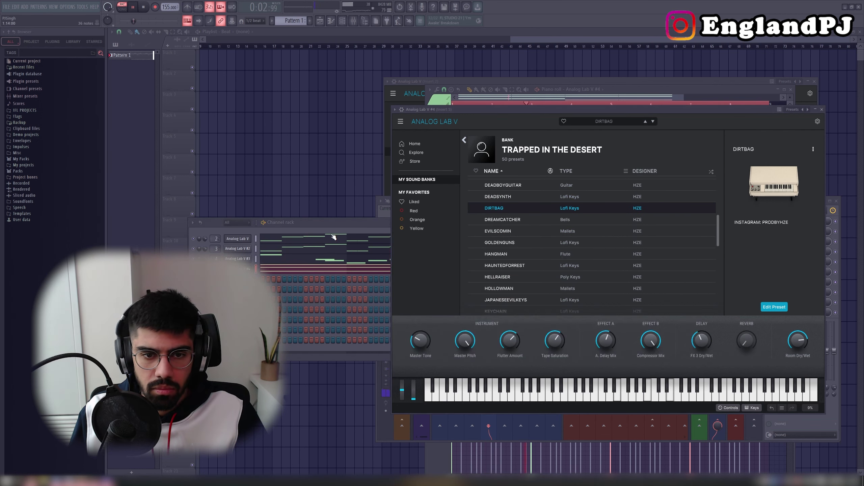
Lower the Insert 5 volume fader to -7.1 dB and load RC-20 Retro Color into its first effect slot
click(335, 226)
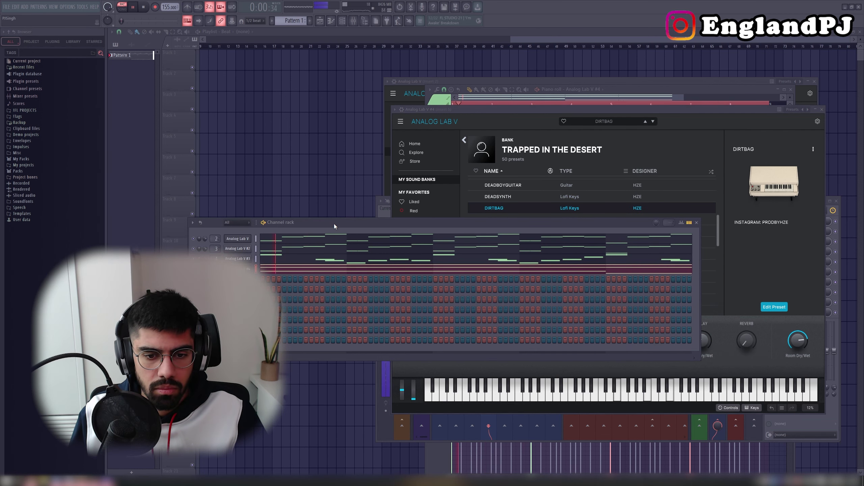
click(354, 21)
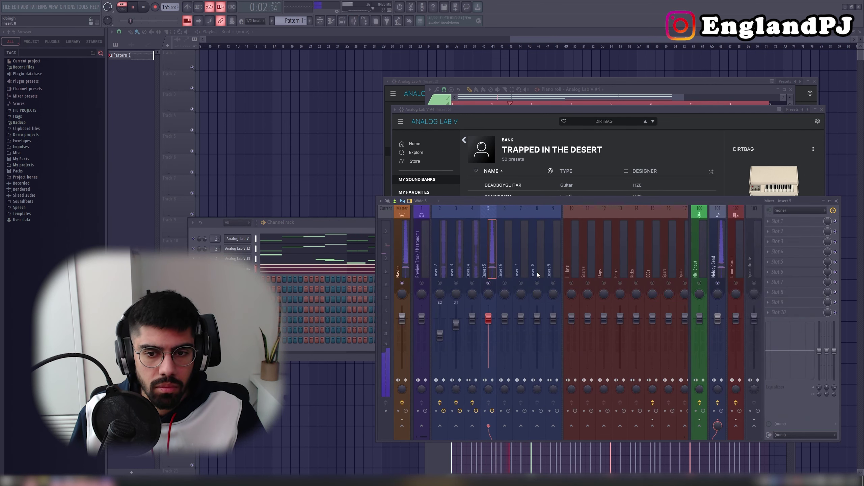
click(780, 222)
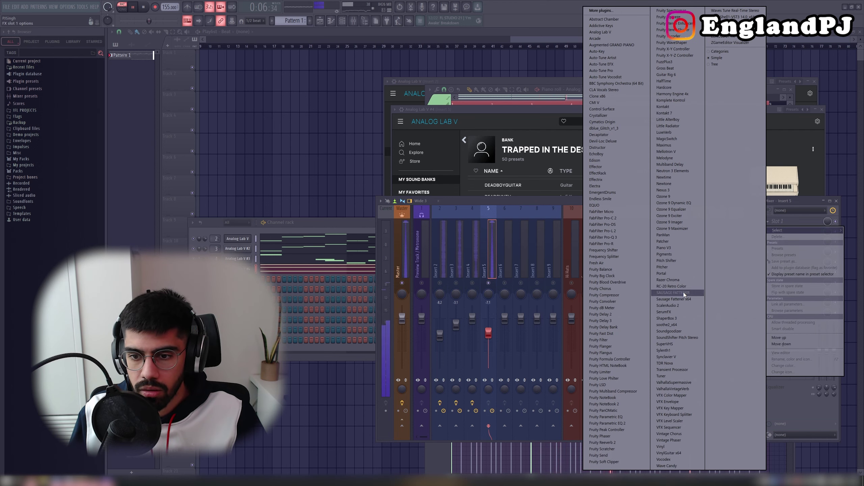
click(672, 286)
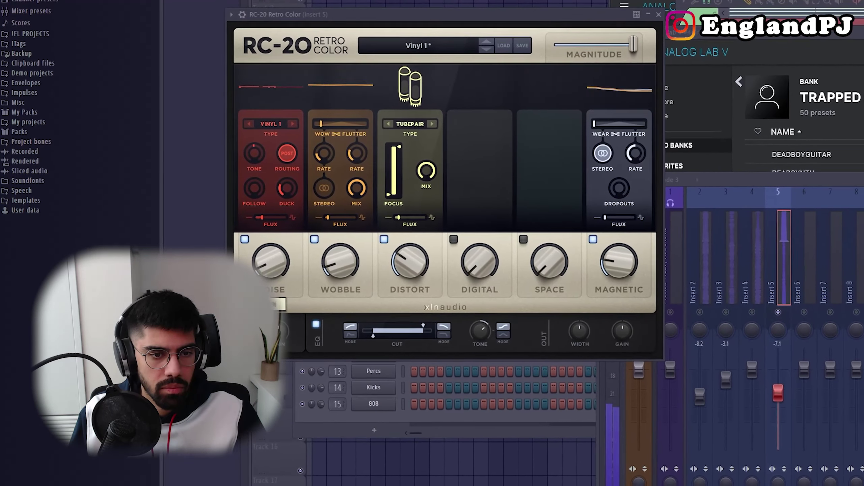
In RC-20 Retro Color, reduce Noise, set Wobble to 21 % with its stereo option on, and set Distort to 35 %
drag(262, 282, 262, 290)
drag(331, 258, 332, 235)
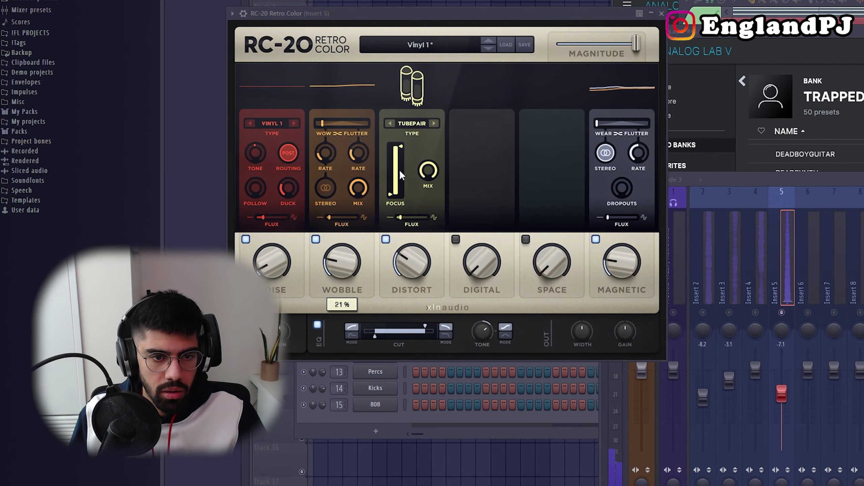
click(326, 194)
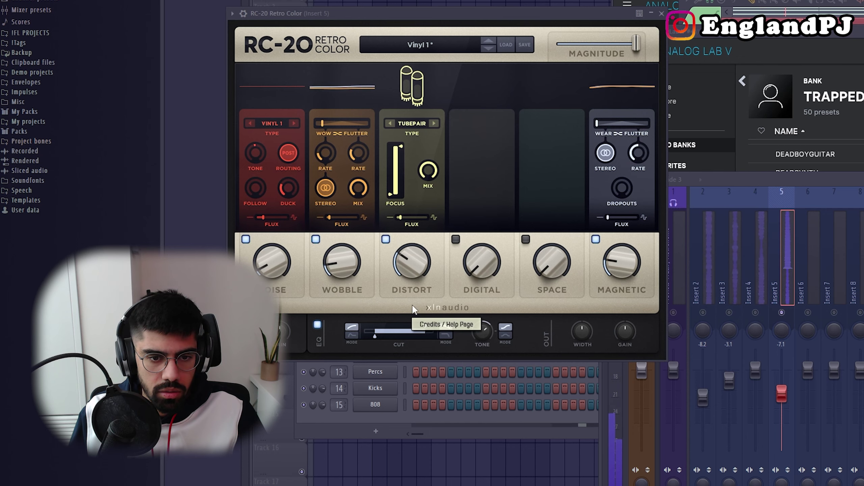
drag(411, 269, 409, 260)
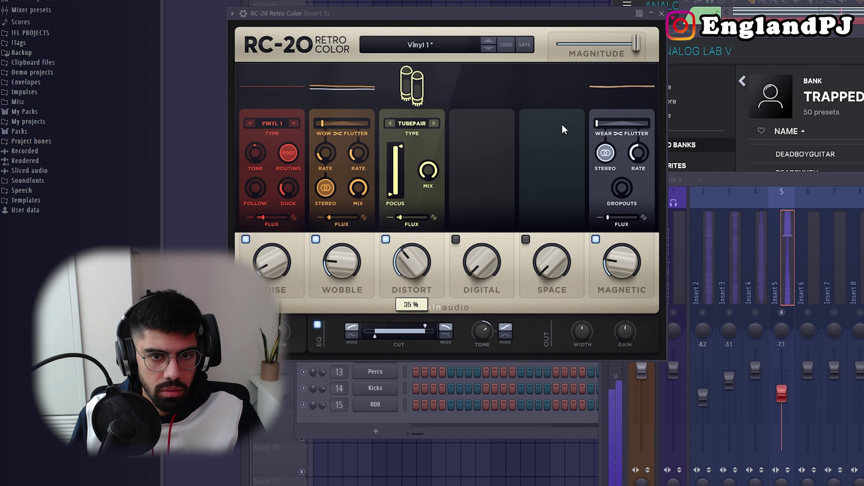
click(662, 14)
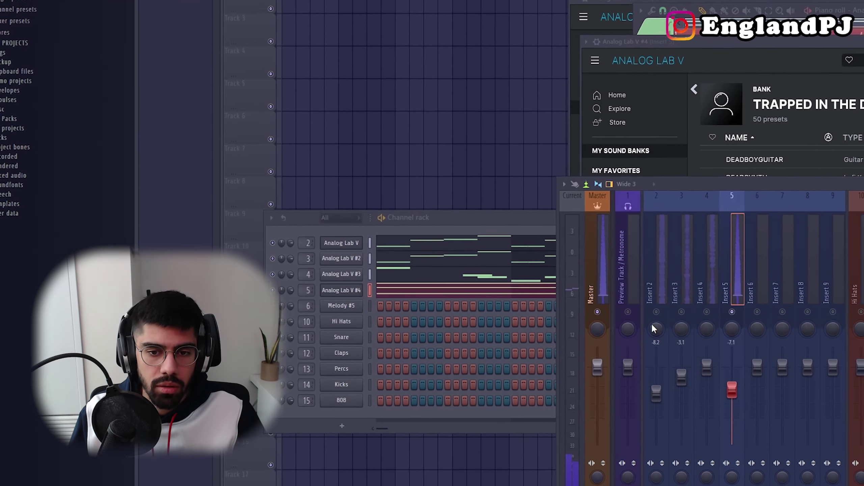
Lower the Insert 5 volume fader to -12.5 dB
click(703, 313)
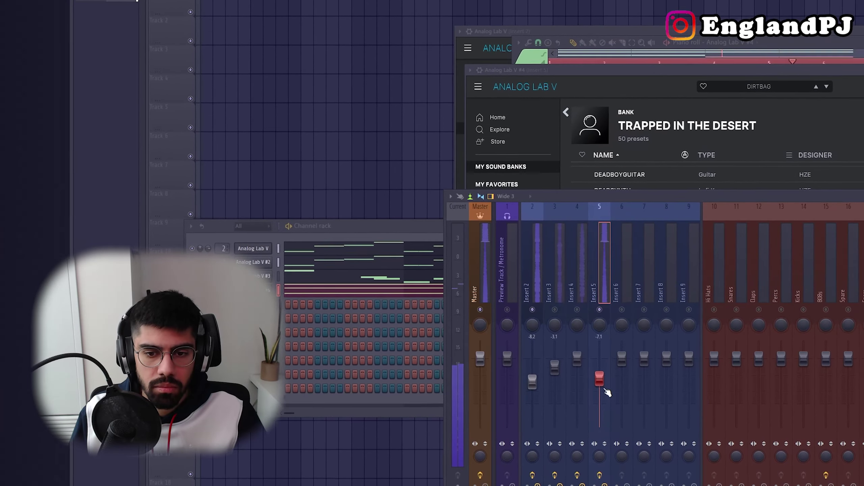
drag(605, 390, 605, 403)
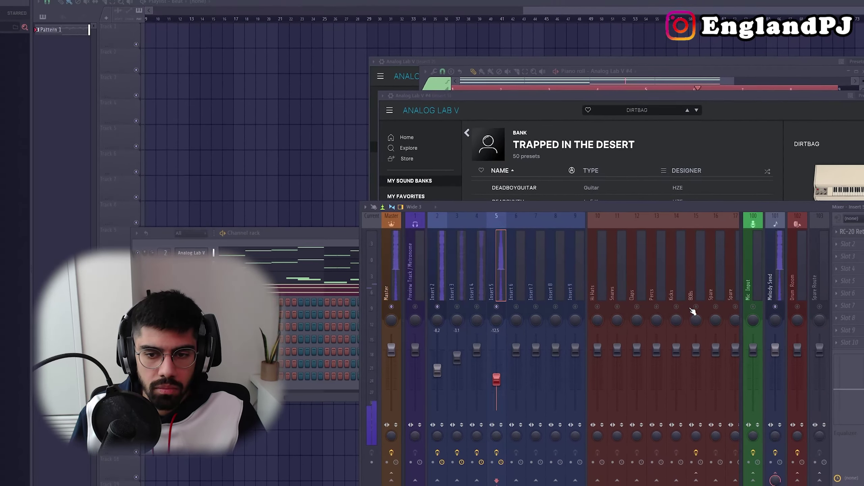
click(827, 244)
mouse_move(831, 255)
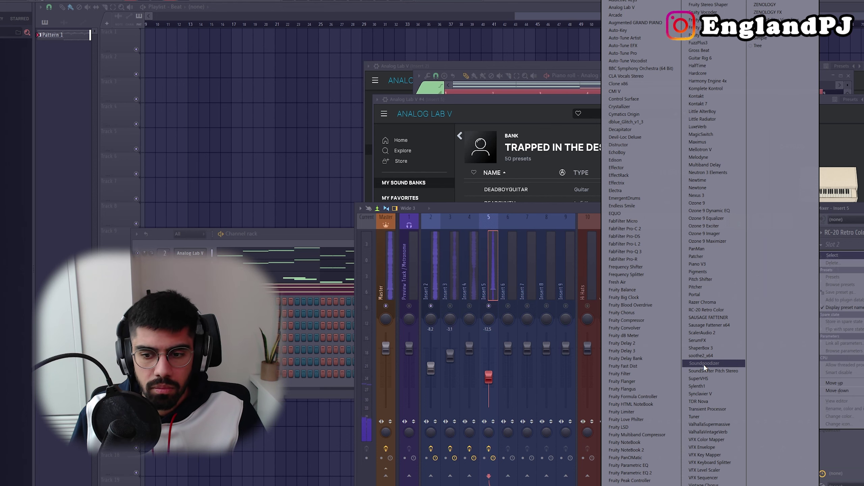
click(436, 305)
Load Fruity Delay 3 on Insert 2 and move it to the first position in the effect chain
right_click(424, 322)
right_click(431, 307)
click(435, 309)
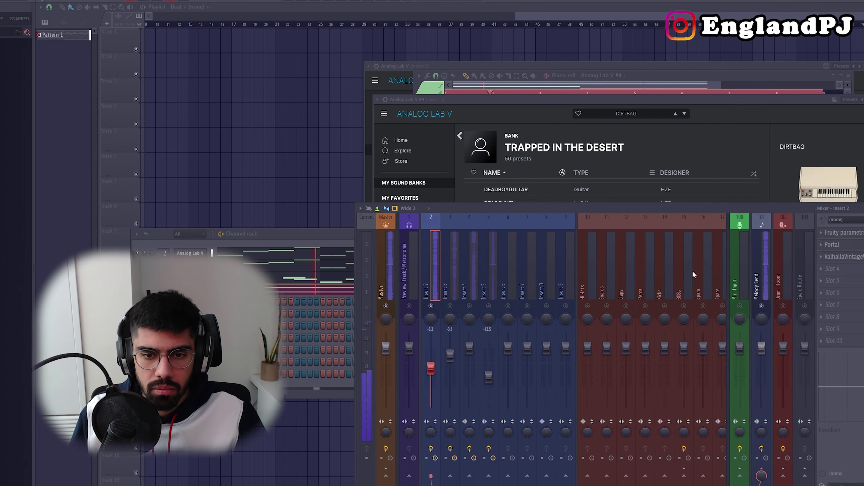
click(831, 269)
mouse_move(832, 279)
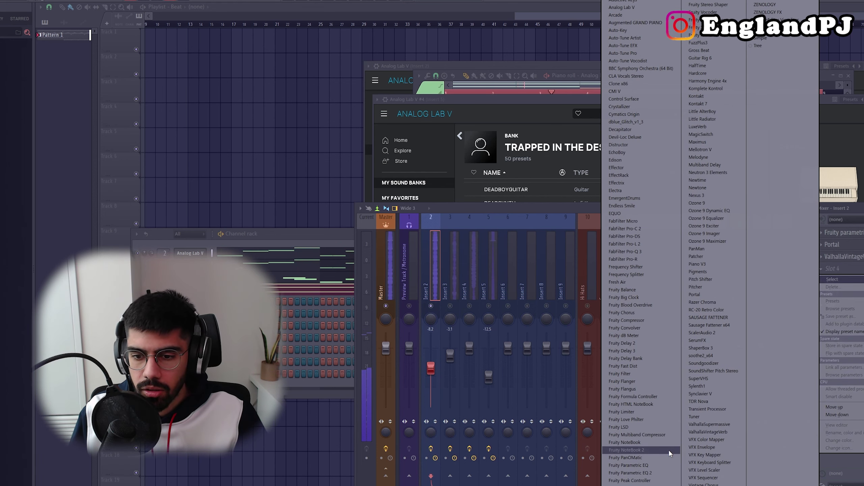
click(640, 351)
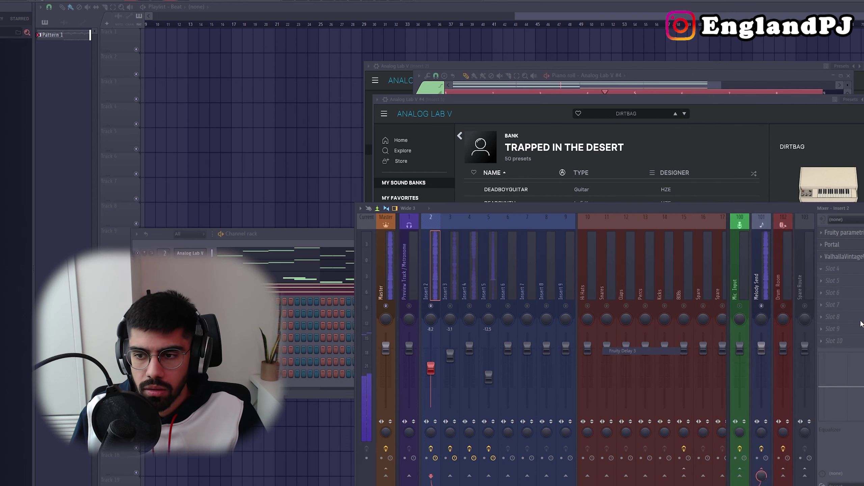
drag(859, 235, 858, 233)
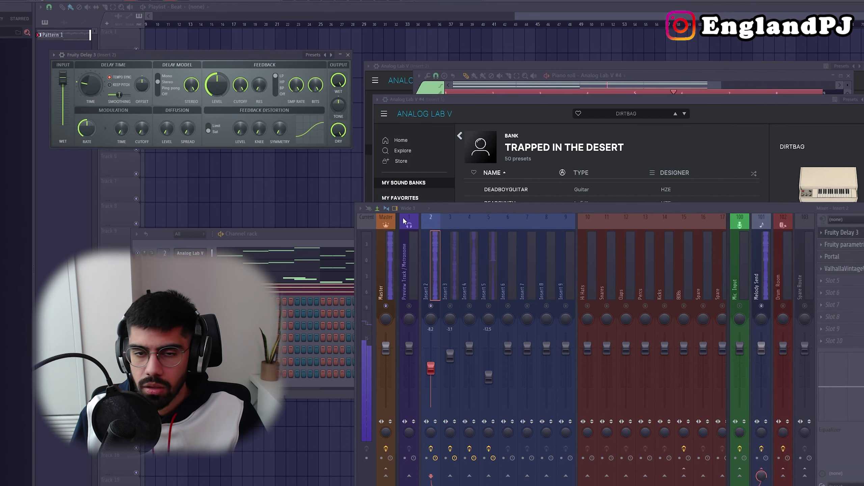
Apply the Ping pong preset in Fruity Delay 3 and adjust its wet output level during playback
click(322, 53)
click(326, 95)
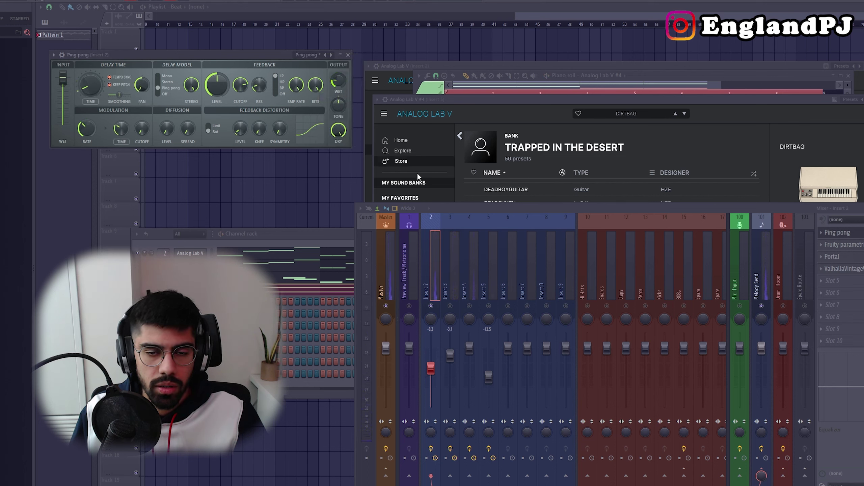
key(space)
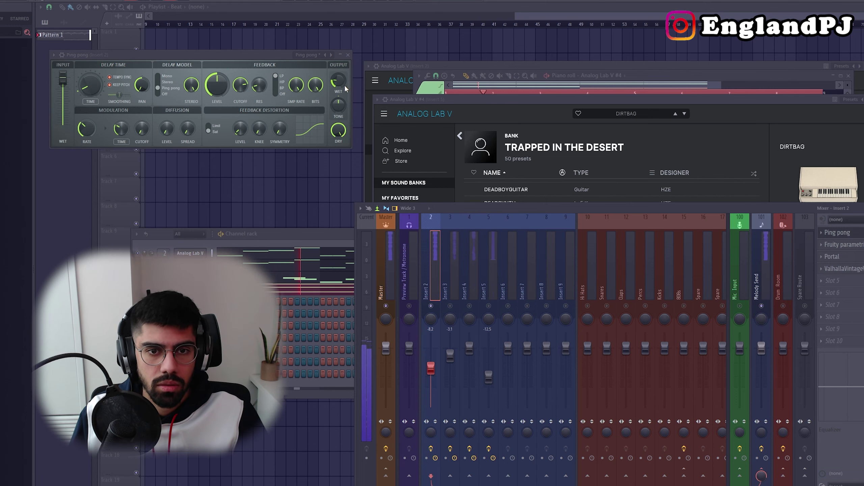
drag(339, 82, 339, 84)
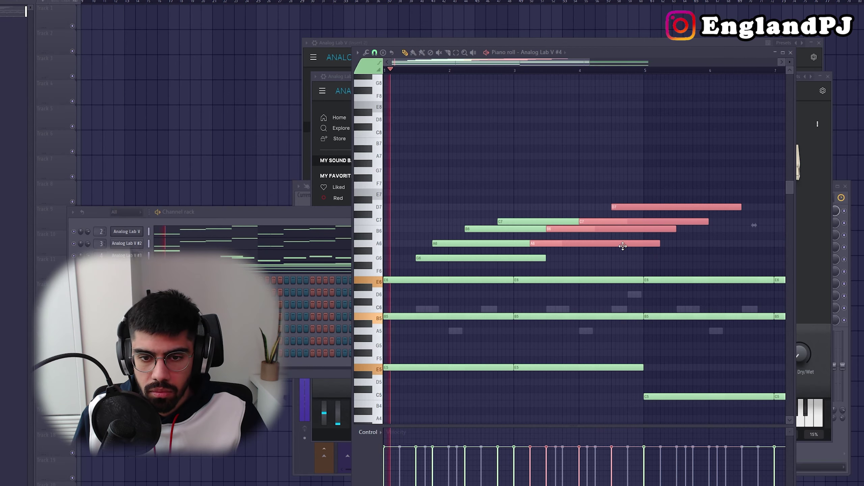
Move the selected A6, B6, C7 and D7 notes one beat later and shorten the rising melody notes to remove their overlaps
mouse_move(623, 243)
mouse_down()
mouse_move(651, 243)
mouse_move(639, 244)
mouse_up()
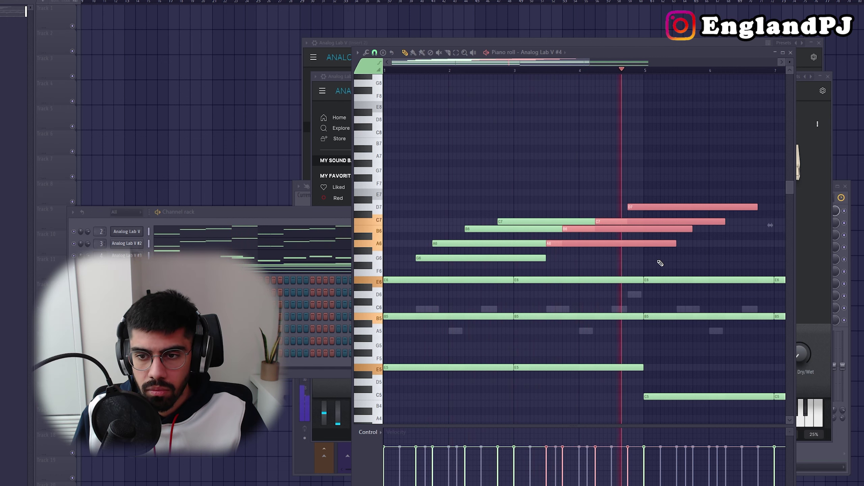
key(ctrl+a)
scroll(656, 265, down, 2)
drag(658, 270, 452, 201)
key(space)
Duplicate the rising G6 to D7 melody from the first four bars into bars 5 to 8 and play it back
drag(343, 224, 627, 224)
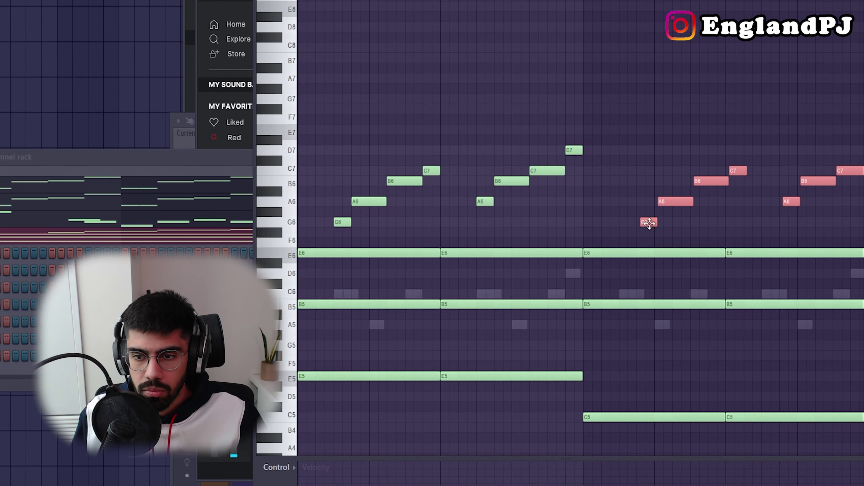
scroll(593, 214, down, 2)
scroll(594, 214, down, 1)
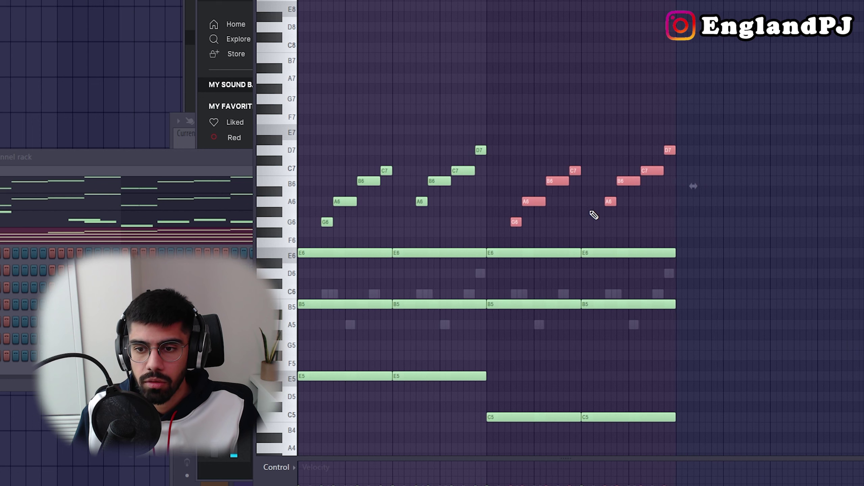
key(space)
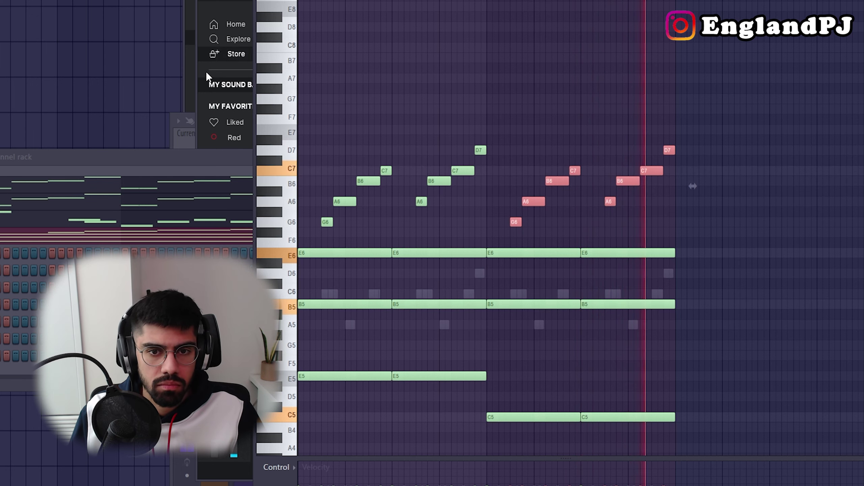
Load Fruity Parametric EQ 2 into Insert 5's second effect slot and adjust its curve during playback
click(183, 115)
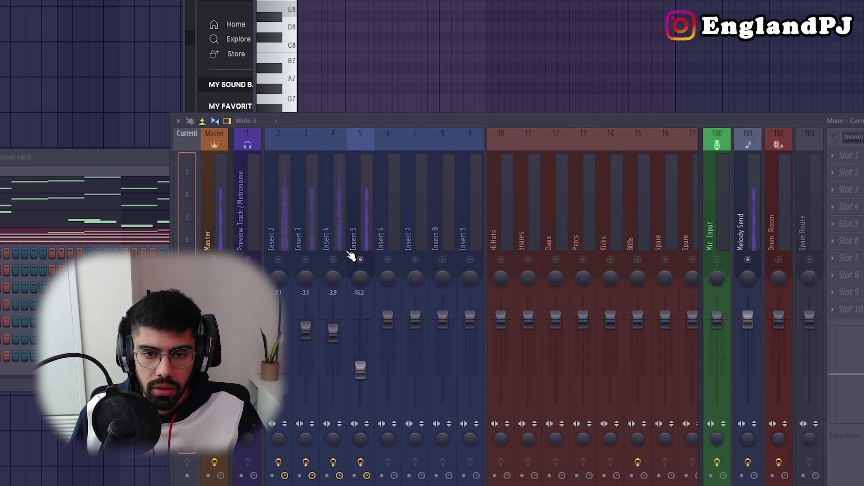
click(849, 172)
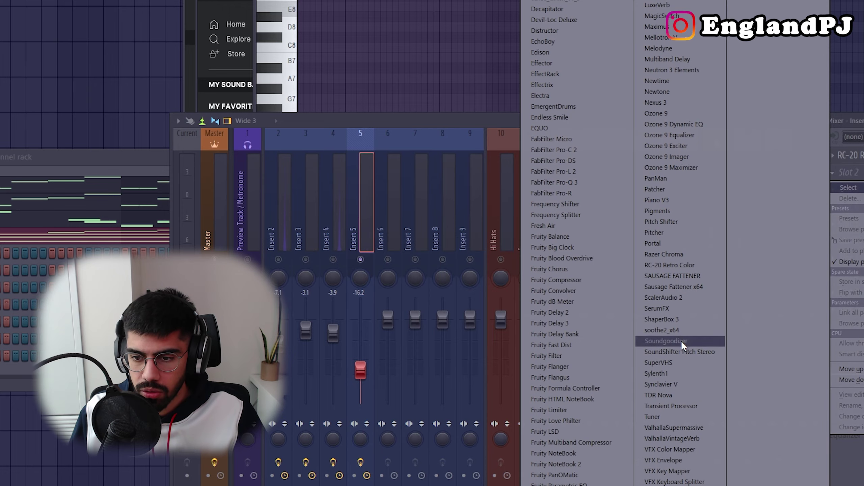
click(562, 485)
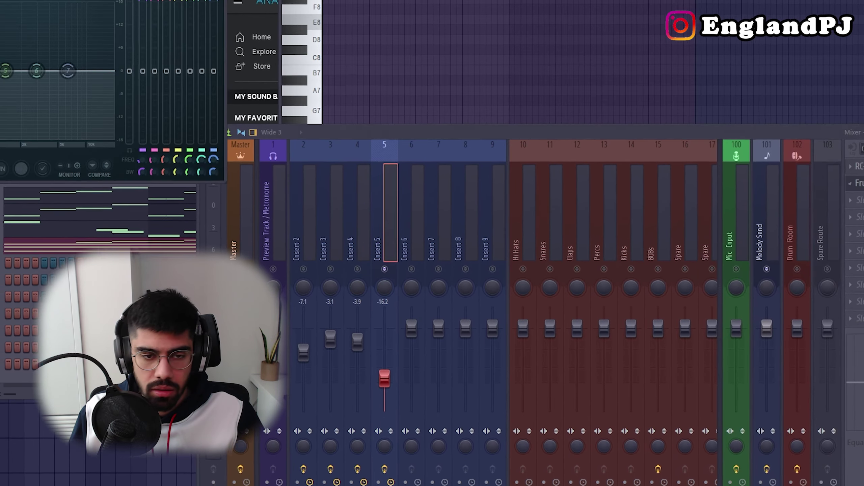
key(space)
drag(229, 168, 233, 199)
click(415, 77)
Add a fifth Analog Lab V channel and load SHADOWLIGHTS from the DEVIL IN A SYNTH 2 bank
click(543, 337)
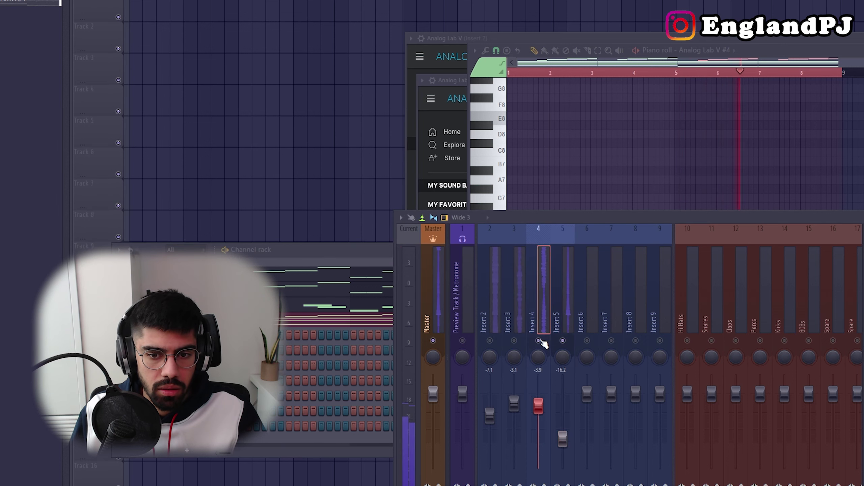
right_click(328, 353)
mouse_move(279, 413)
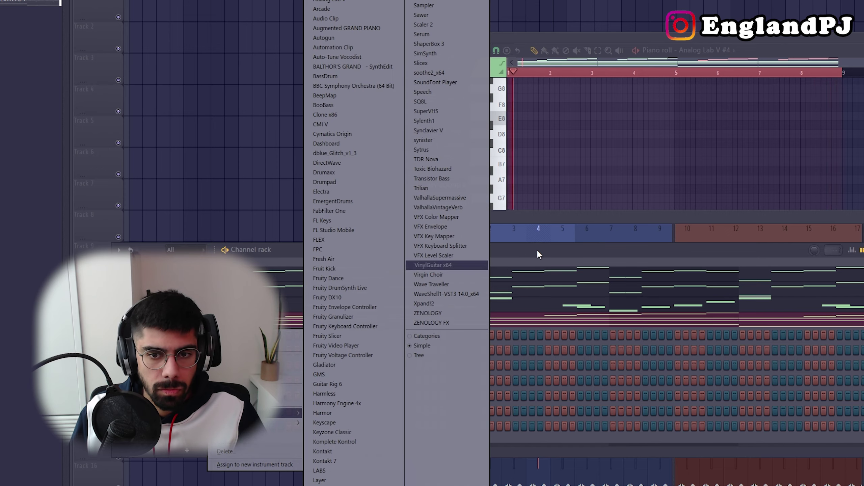
click(537, 250)
right_click(240, 321)
mouse_move(249, 425)
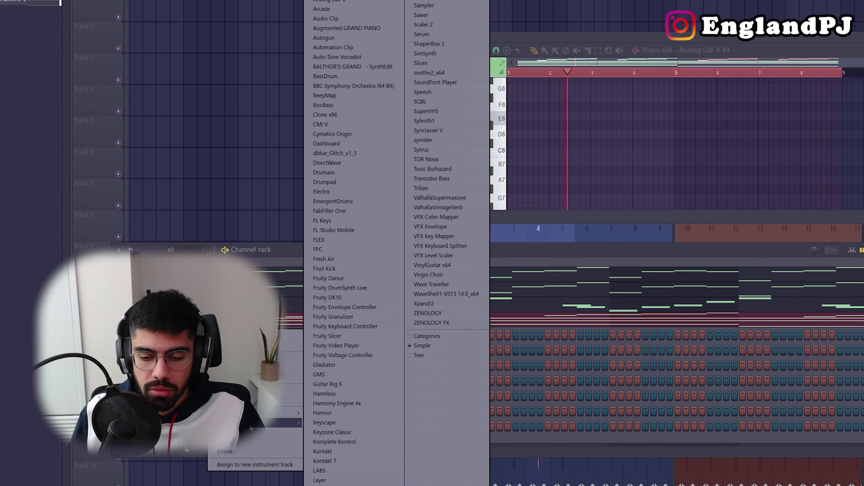
click(327, 2)
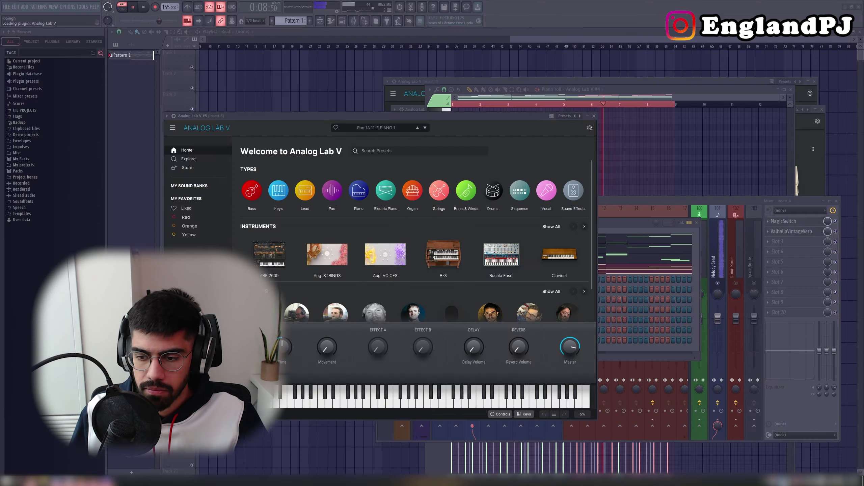
click(190, 186)
click(328, 189)
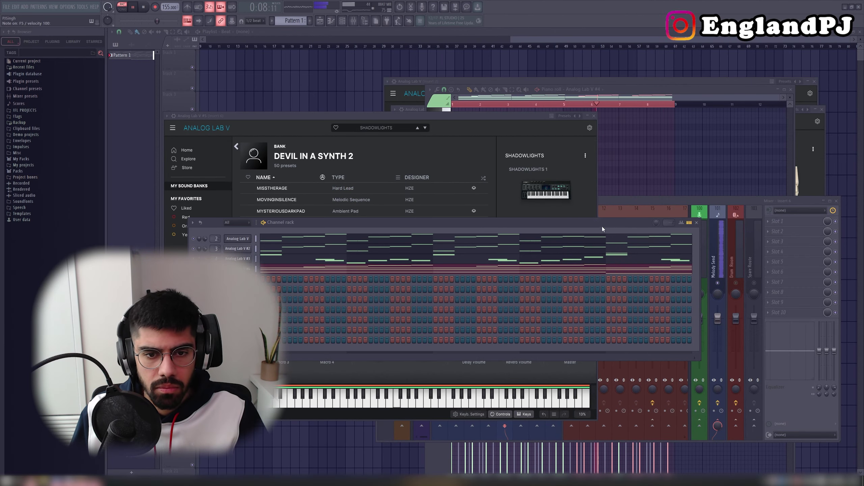
Give the fifth Analog Lab V a long E5 over bars 1 to 4 and C5 over bars 5 to 8, and add a sixth channel
right_click(314, 272)
click(327, 275)
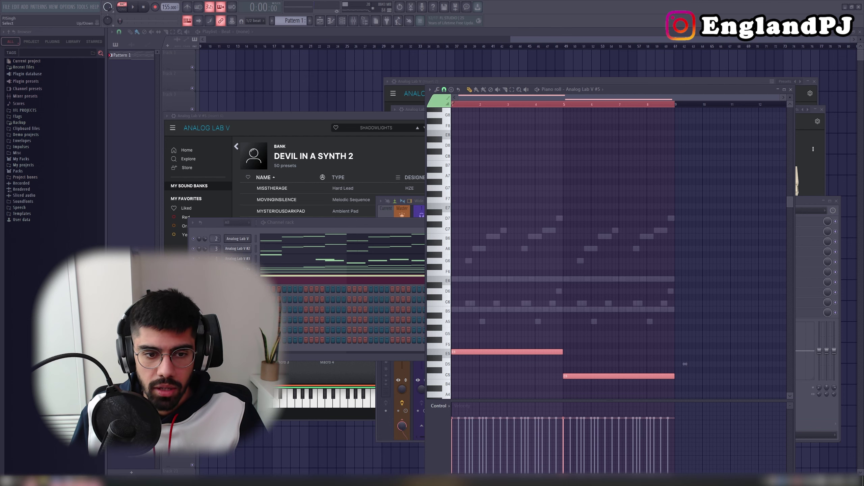
click(239, 356)
click(261, 81)
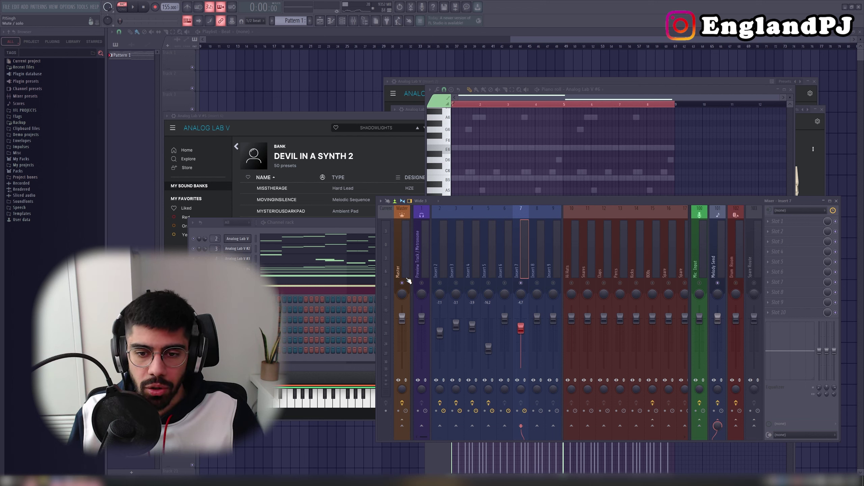
Play the loop and examine the sixth Analog Lab V's long E3 and C3 bass notes in the piano roll
key(space)
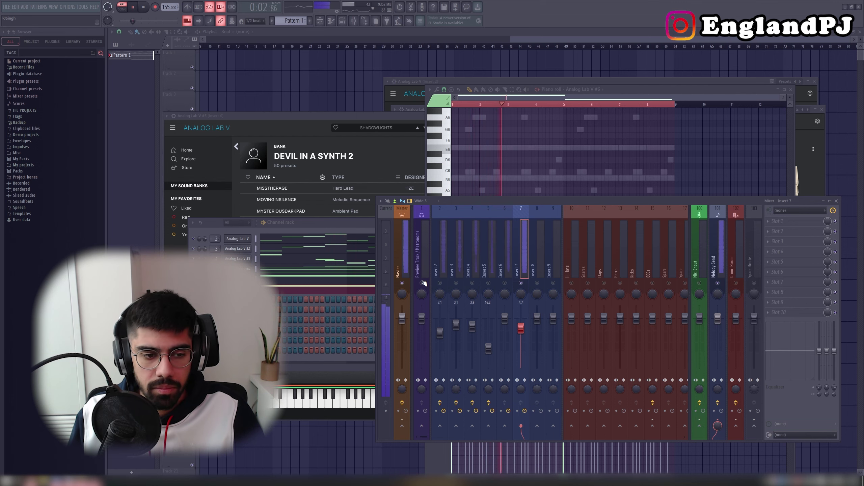
click(579, 187)
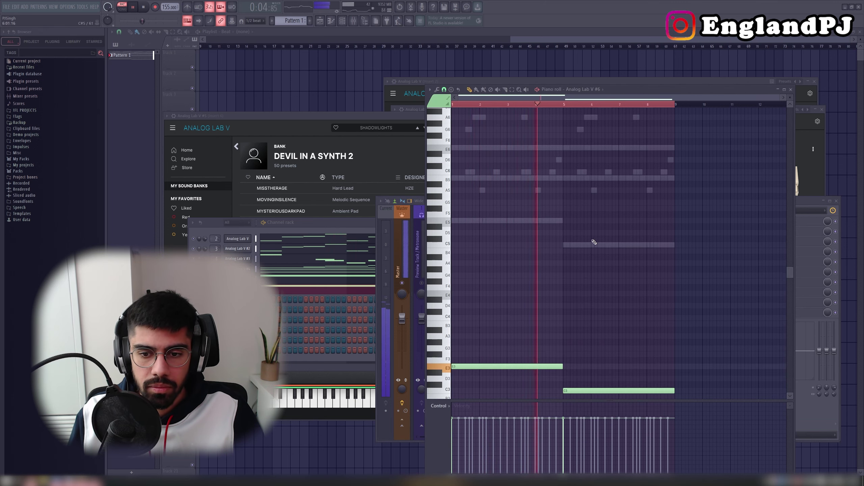
scroll(598, 258, down, 4)
scroll(603, 274, up, 2)
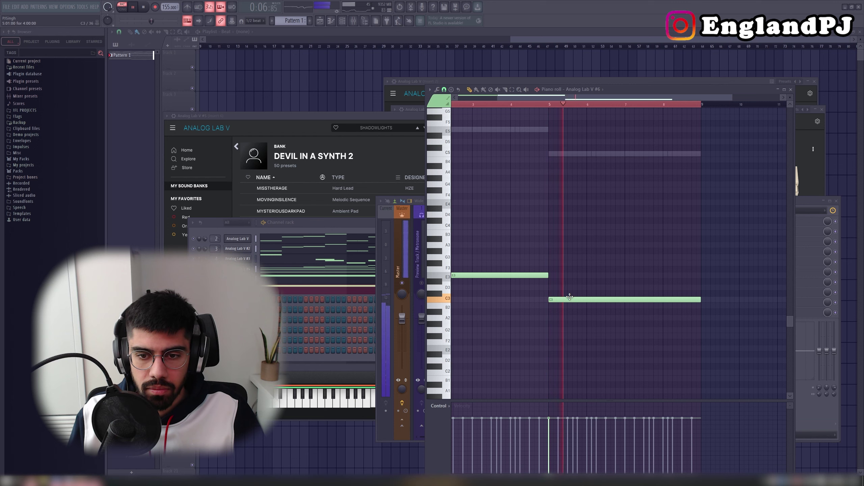
key(space)
click(406, 267)
right_click(440, 282)
right_click(440, 282)
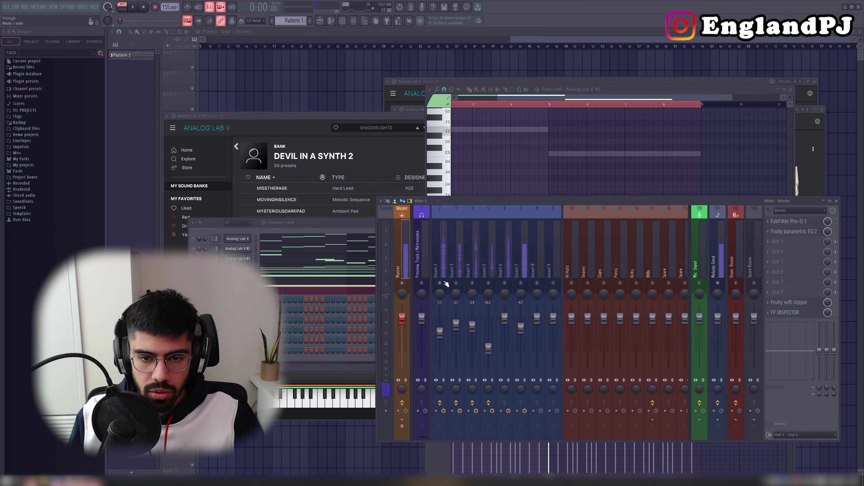
Replay the full loop and check the Insert 7 level against the other melody layers
click(584, 160)
key(space)
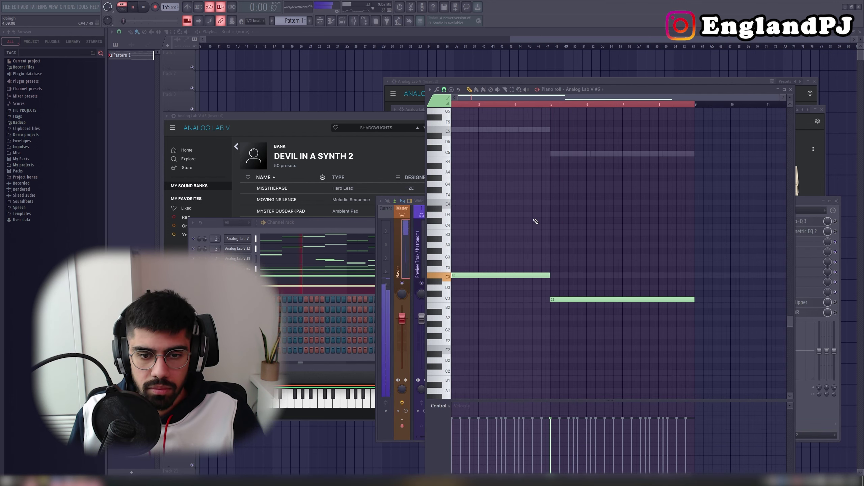
key(F9)
click(492, 354)
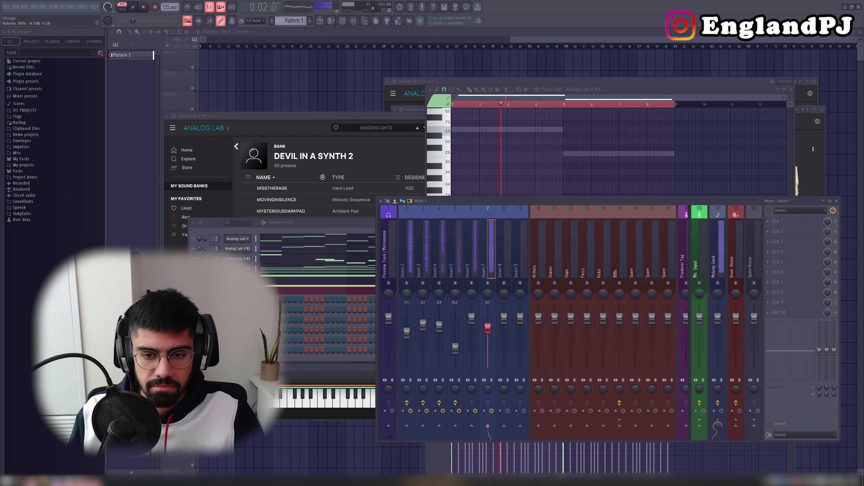
click(536, 147)
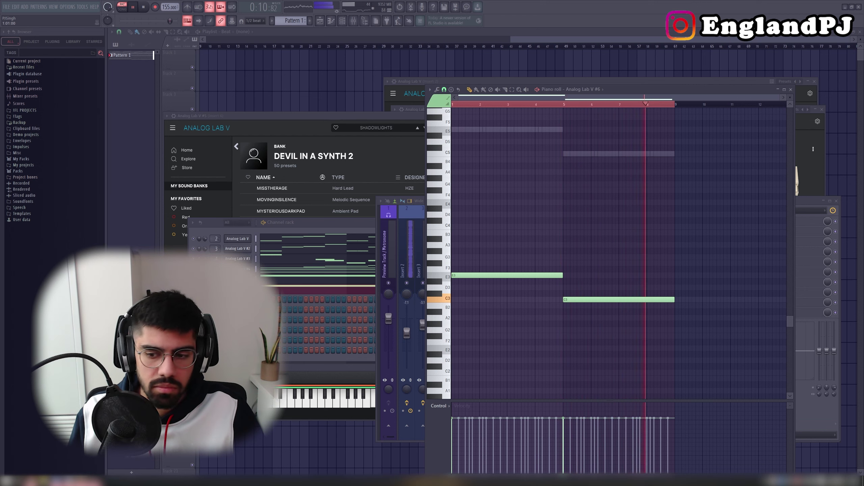
key(space)
scroll(574, 178, up, 4)
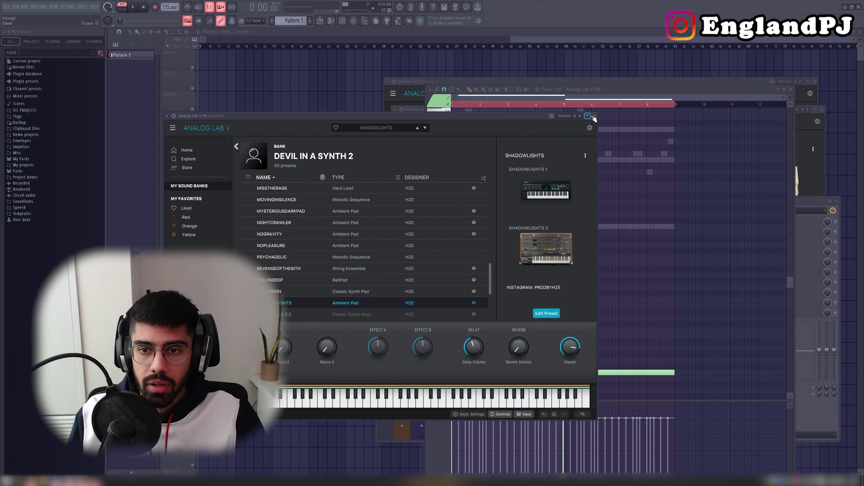
Check the root note and scale type in the piano roll's scale highlighting options
click(594, 116)
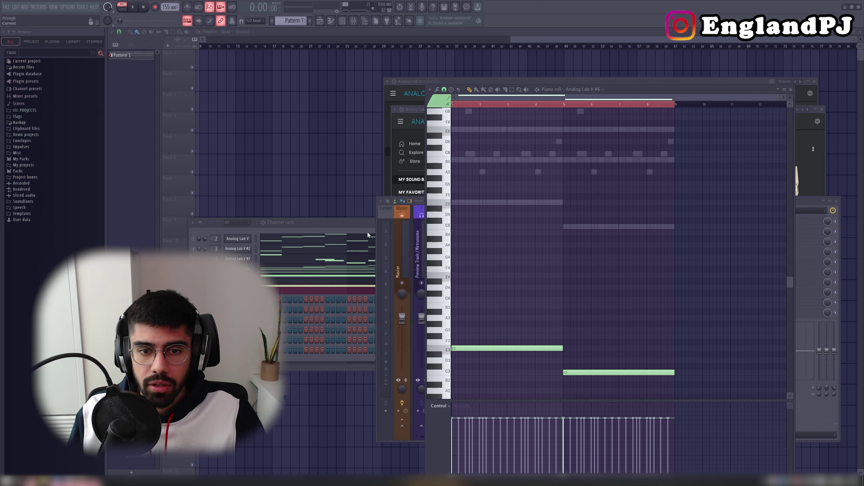
key(F6)
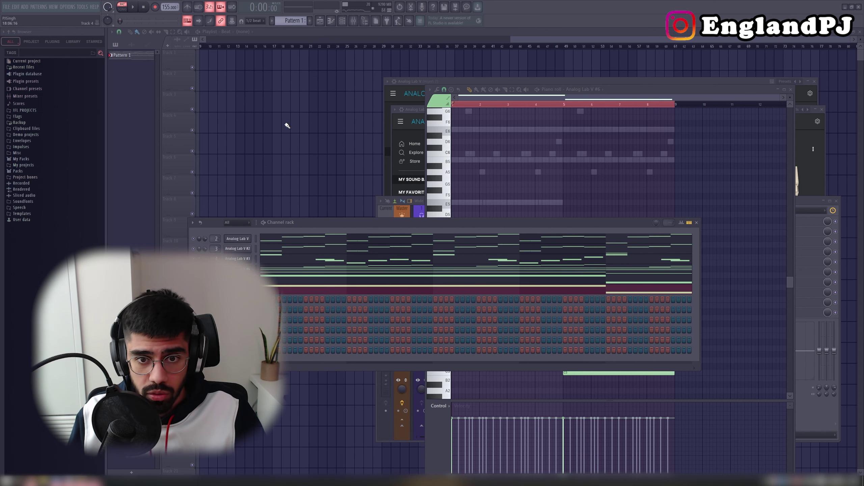
click(489, 159)
click(430, 89)
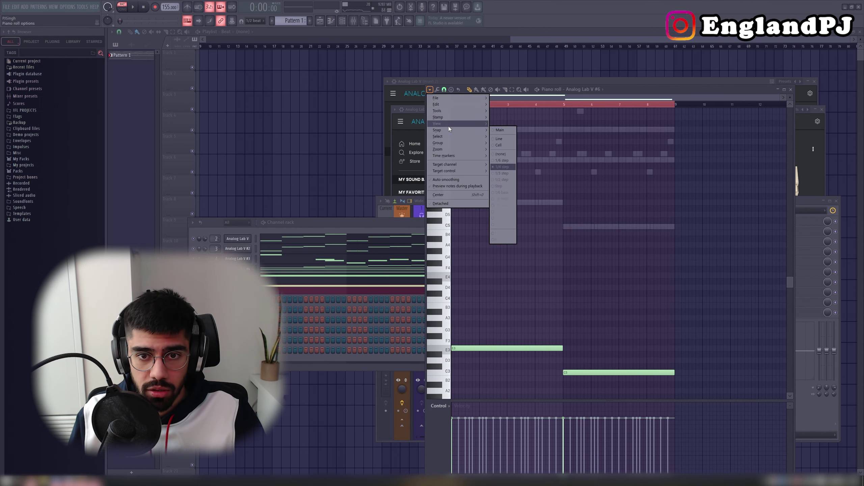
mouse_move(449, 123)
mouse_move(518, 234)
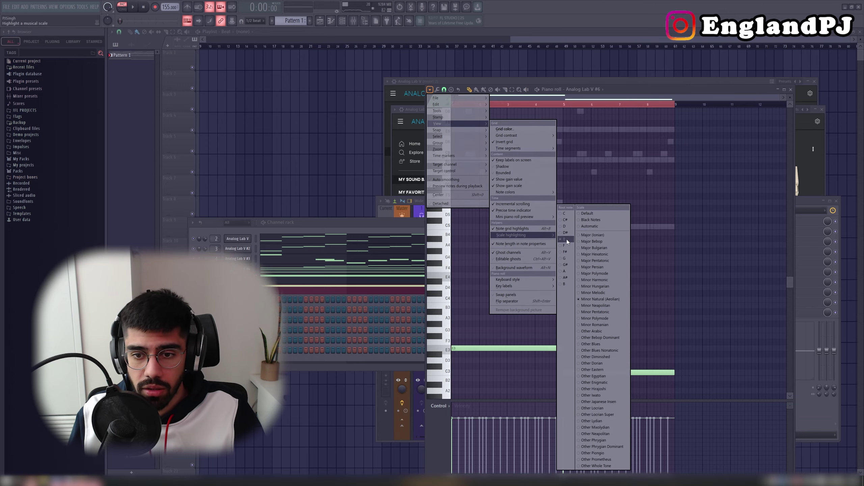
click(593, 235)
Save the project as "Shadowing (155bpm - Emin)" in a new project folder
key(ctrl+s)
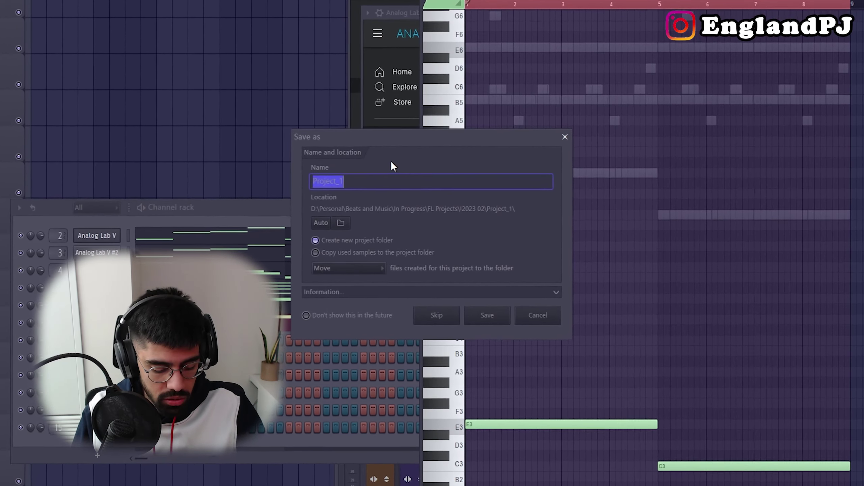
text(Shadowing ()
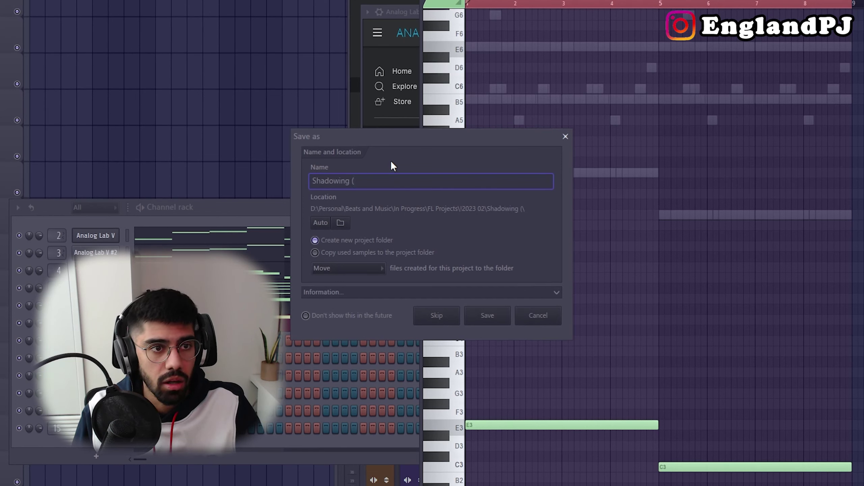
text(155bpm -)
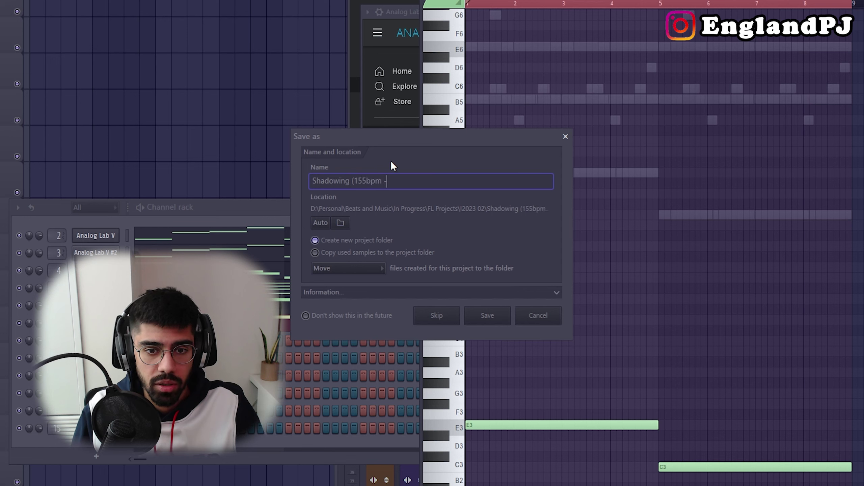
text( Emin))
key(ctrl+a)
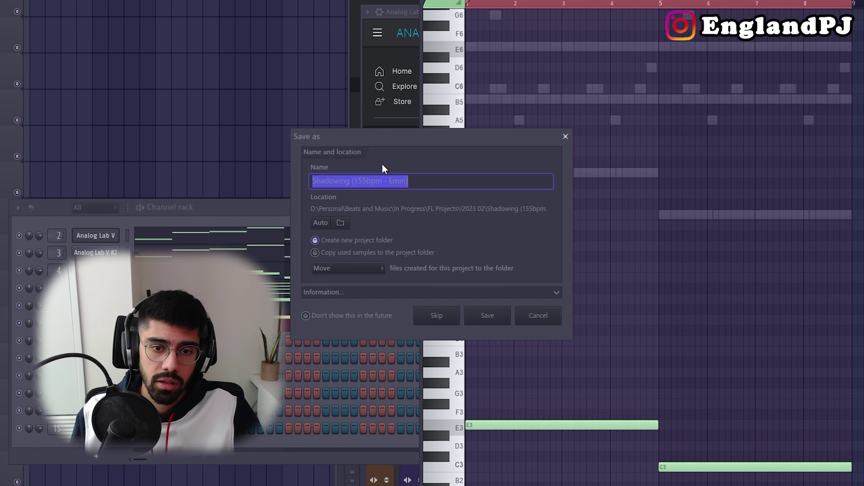
click(395, 292)
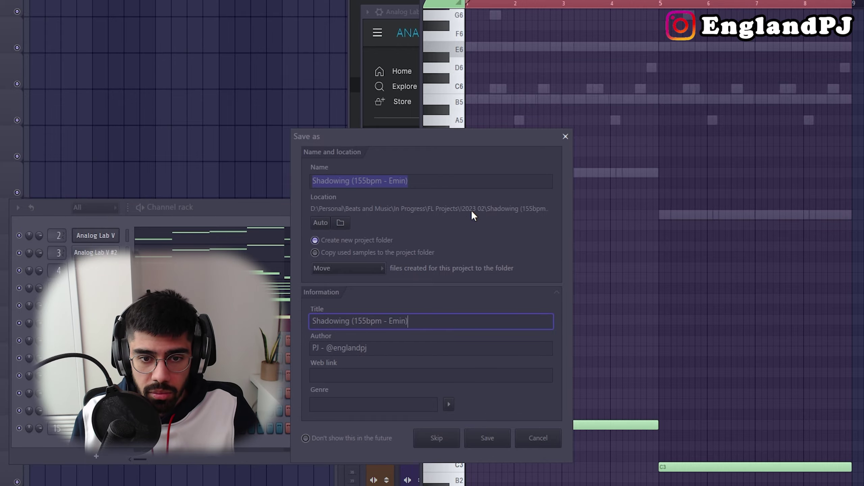
click(488, 439)
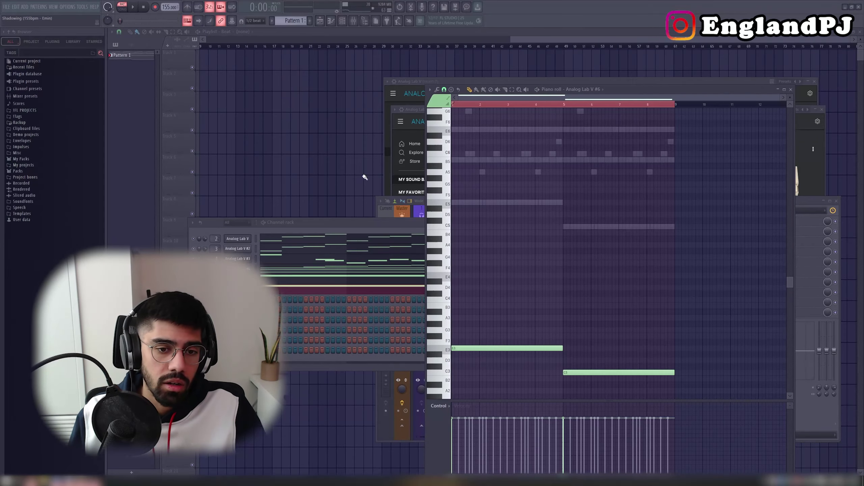
Split Pattern 1 by channel into separate Analog Lab V patterns and clear the existing clips from the playlist
click(232, 33)
click(228, 53)
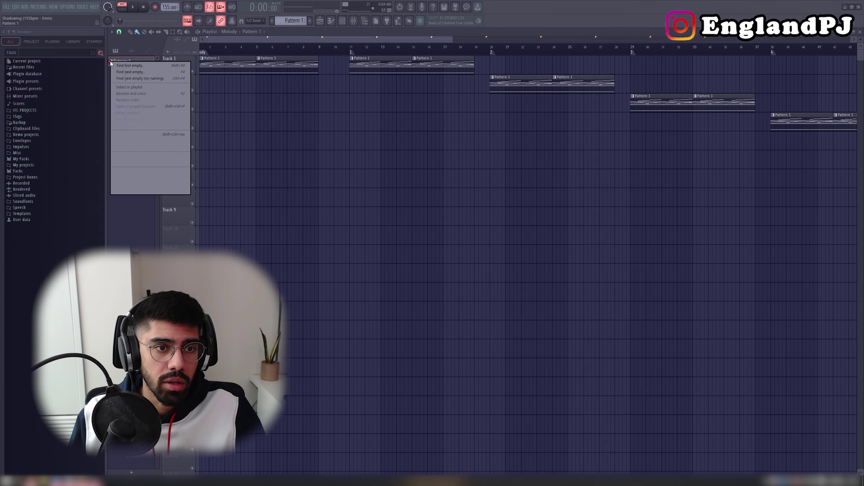
key(ctrl+a)
key(Delete)
scroll(218, 181, up, 4)
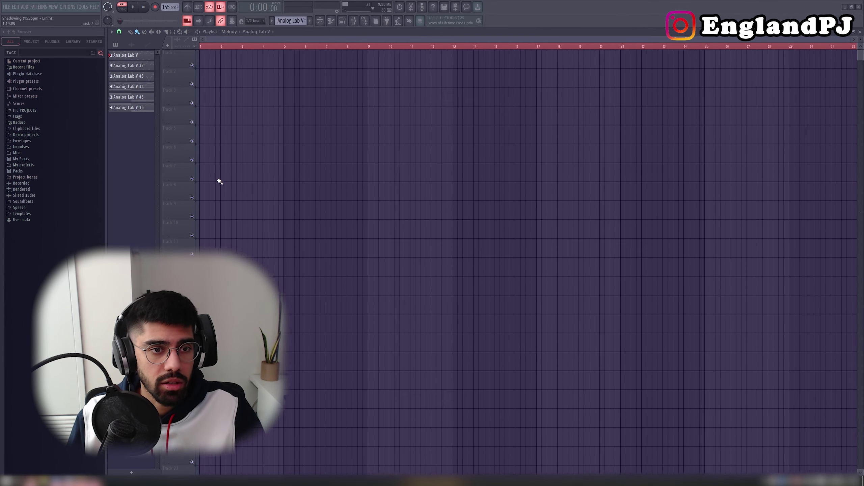
Place all six Analog Lab V patterns at bar 1, each on its own playlist track
click(137, 57)
shift+click(136, 106)
drag(142, 76, 213, 60)
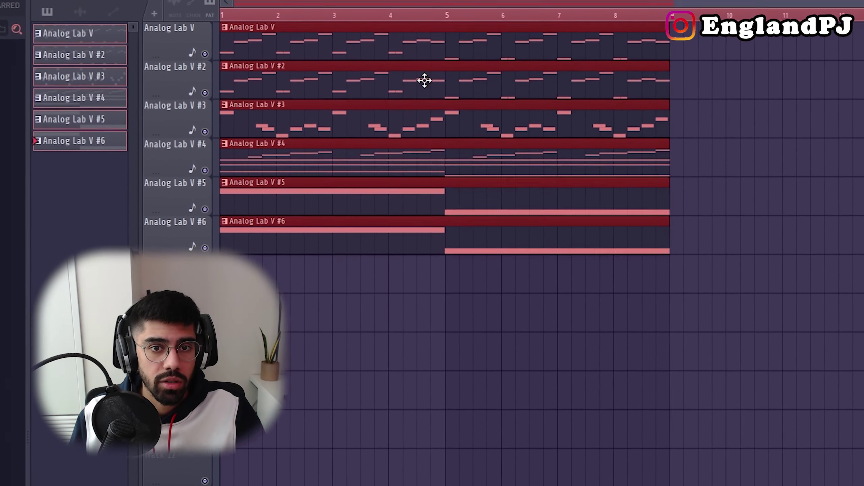
Cut all playlist clips and try to paste them into another arrangement
key(ctrl+a)
key(ctrl+x)
click(299, 7)
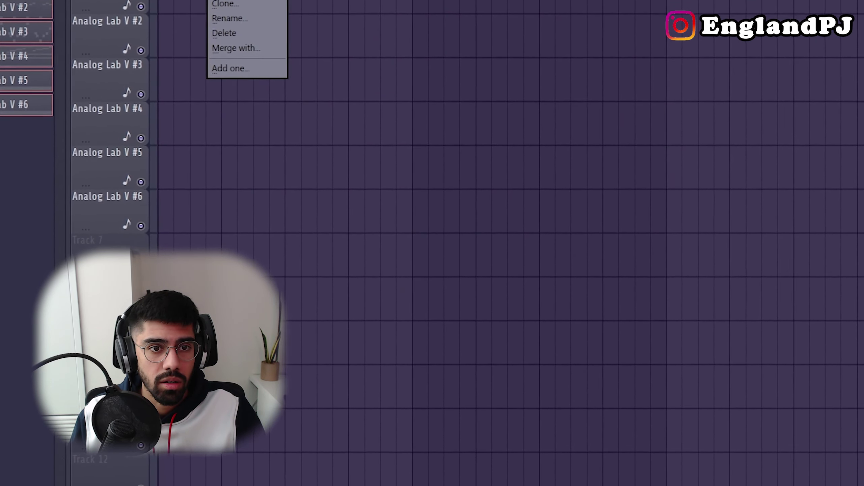
click(245, 1)
key(ctrl+v)
Undo the recent playlist edits back to the original clips and section markers
key(ctrl+z)
key(ctrl+z)
key(ctrl+z)
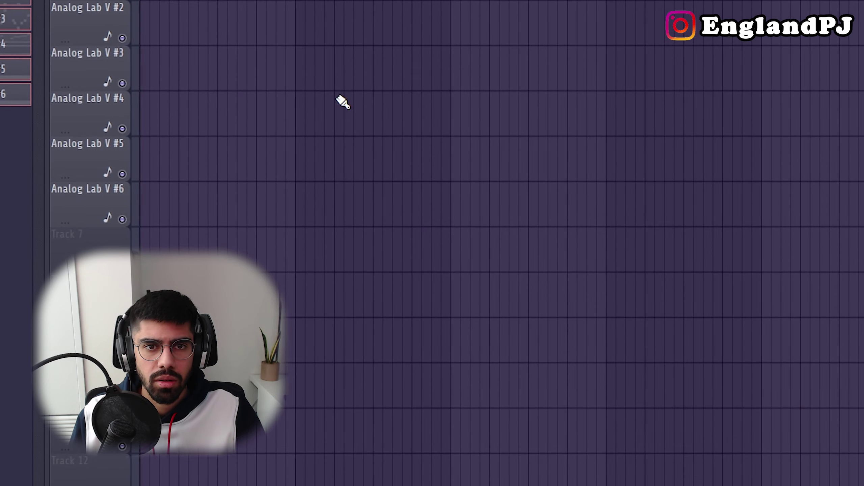
key(ctrl+z)
key(ctrl+z)
key(ctrl+z)
key(ctrl+z)
key(ctrl+z)
key(ctrl+z)
key(ctrl+z)
key(ctrl+z)
key(ctrl+z)
key(ctrl+z)
key(ctrl+z)
key(ctrl+z)
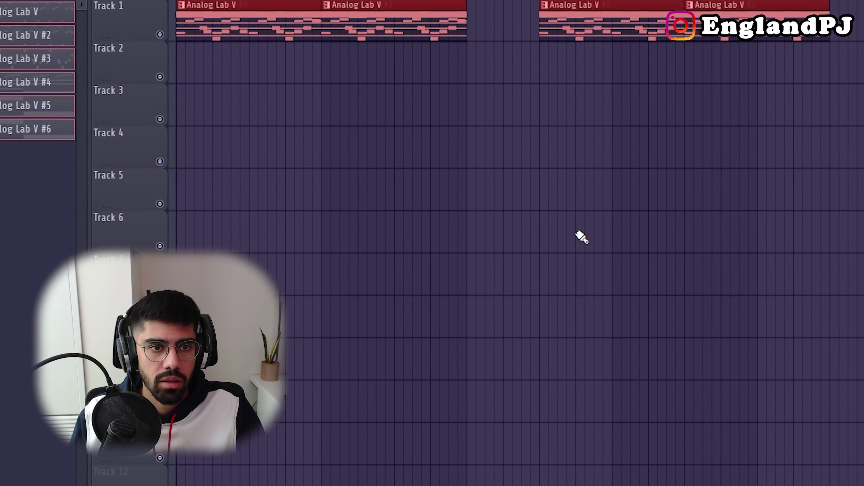
key(ctrl+z)
Delete the old clips but keep the markers, and place the six Analog Lab V patterns from bar 1 on separate tracks
scroll(577, 233, down, 5)
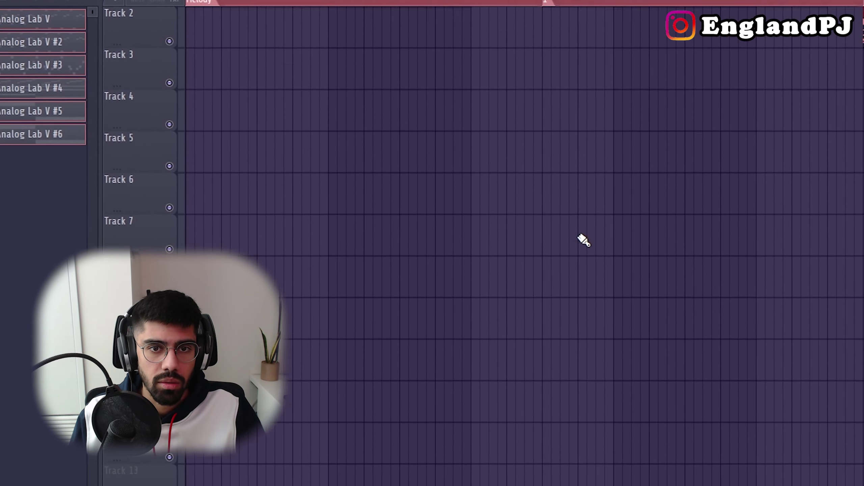
scroll(578, 234, up, 5)
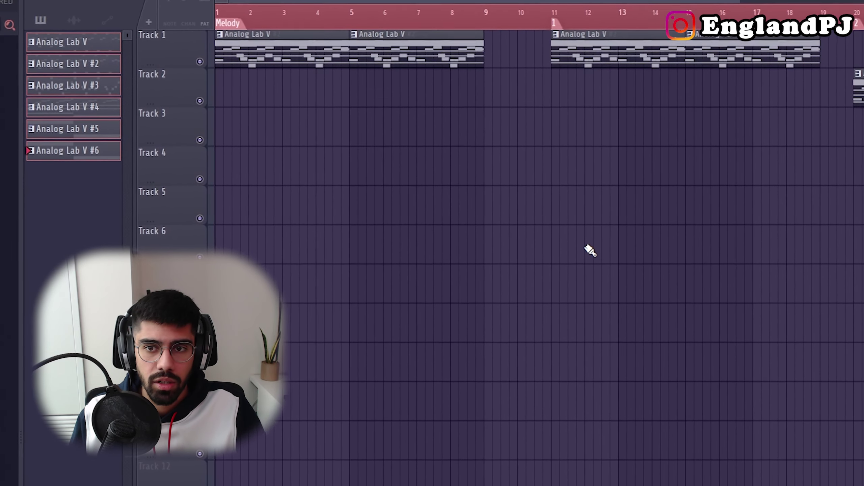
key(ctrl+a)
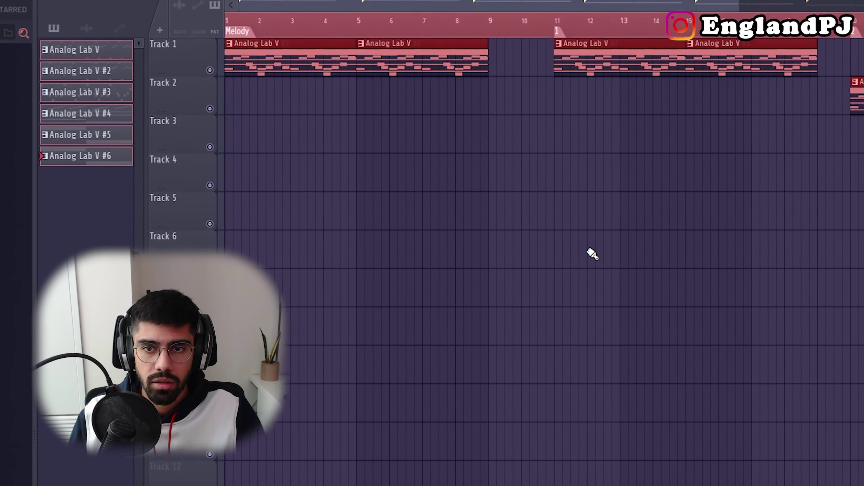
key(Delete)
drag(92, 42, 139, 45)
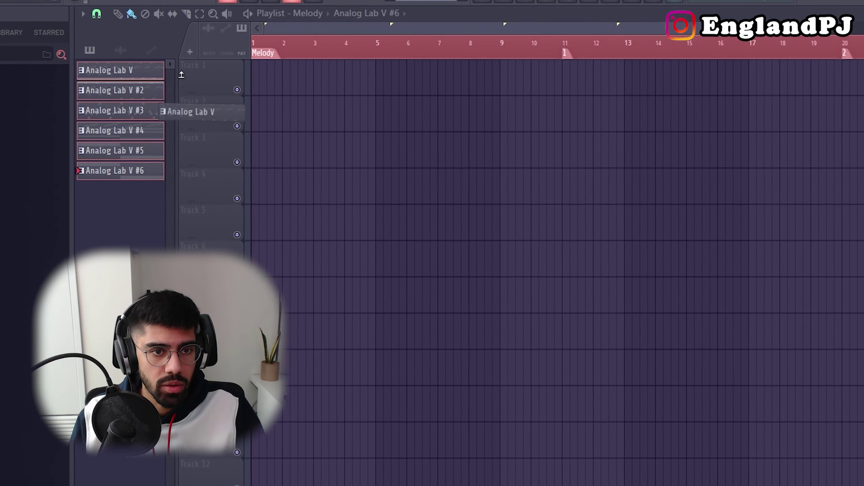
drag(182, 75, 195, 75)
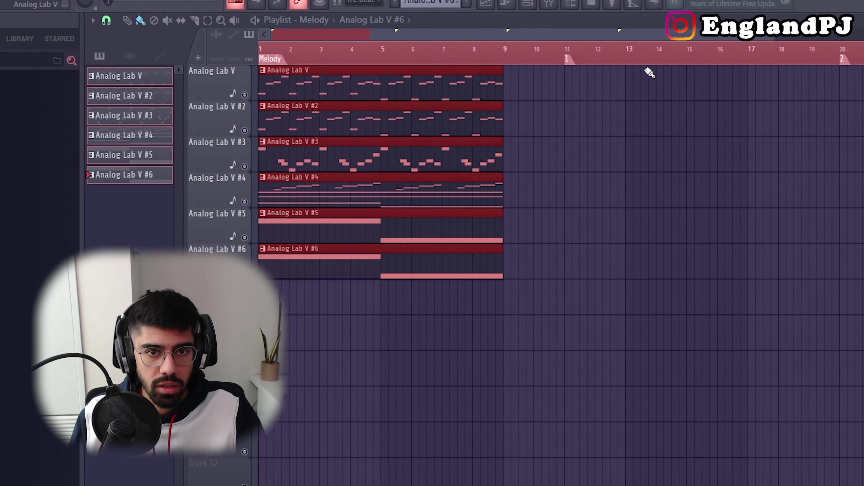
Duplicate the six clips at bar 9 and put another copy of the set at marker 2, bar 20
drag(542, 346, 233, 2)
drag(358, 100, 596, 100)
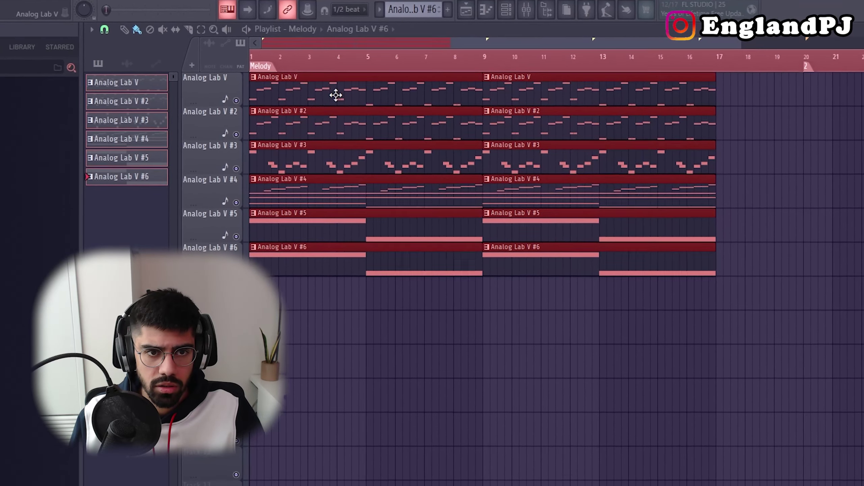
drag(335, 96, 863, 96)
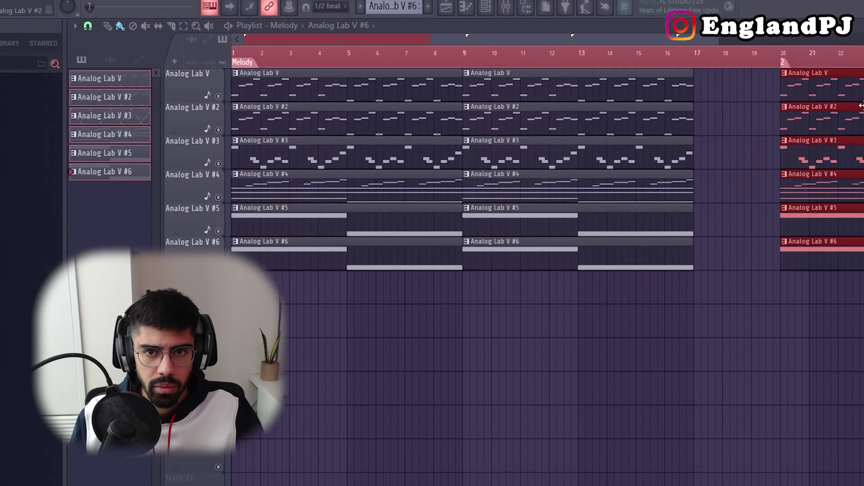
Stagger the copied clips on successive markers: #2 at bar 29, #3 at 38, #4 at 47, #5 at 56, #6 at the following marker
drag(863, 358, 863, 116)
scroll(863, 116, down, 3)
drag(863, 241, 624, 131)
drag(624, 135, 746, 135)
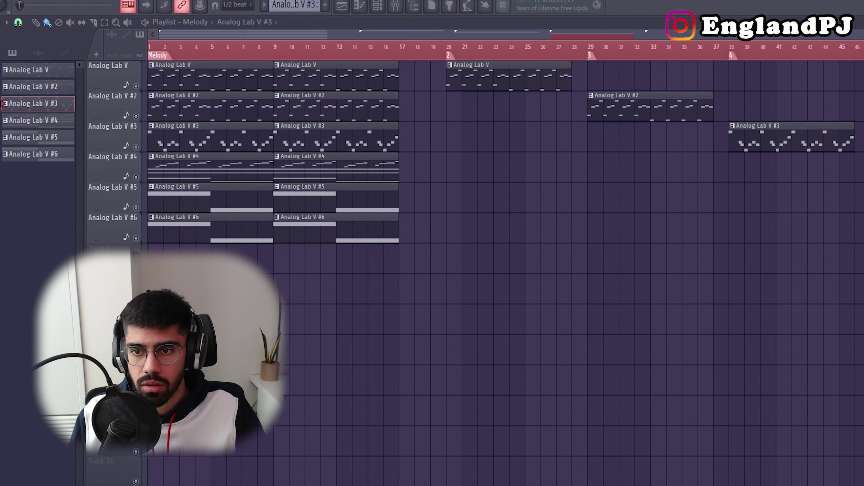
drag(863, 187, 863, 187)
scroll(863, 187, down, 1)
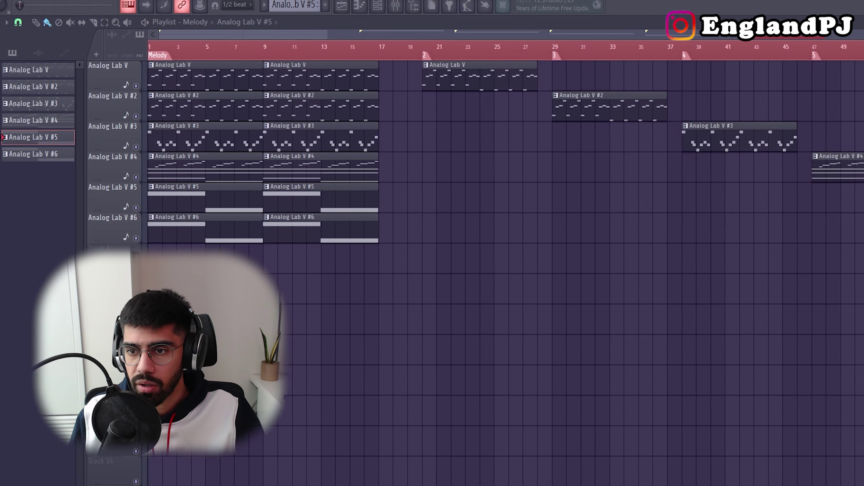
drag(863, 218, 863, 218)
scroll(863, 218, down, 2)
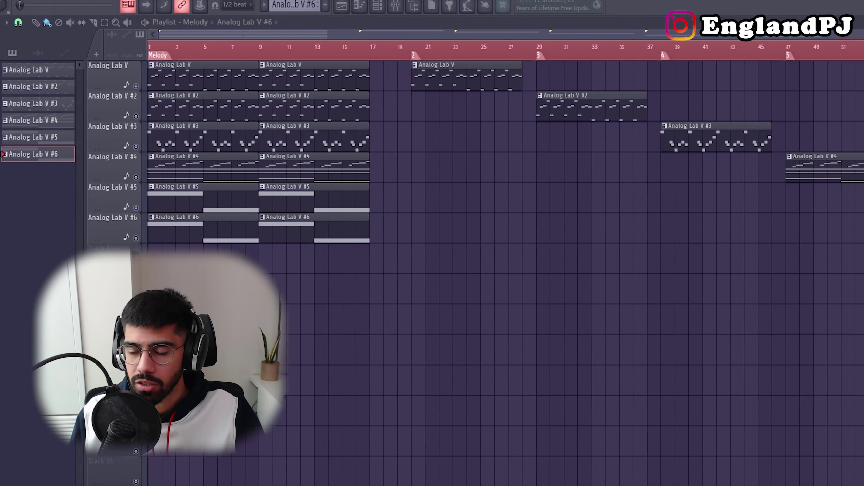
key(ctrl+a)
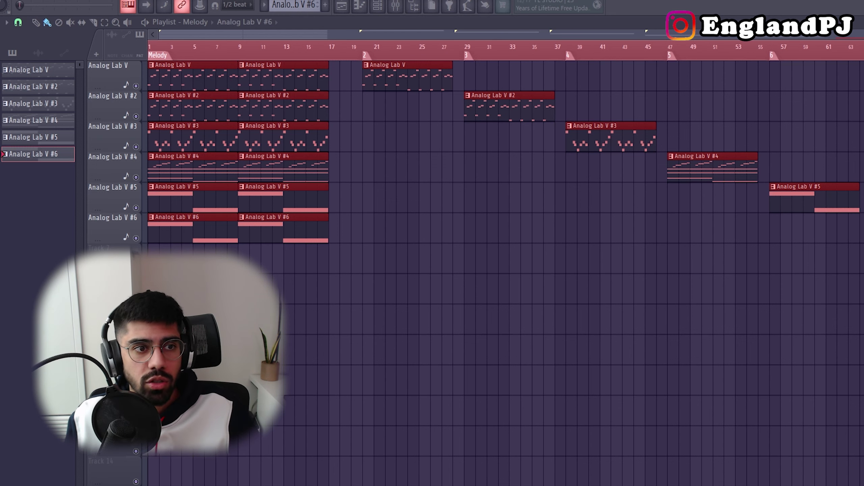
ctrl+click(661, 299)
scroll(655, 299, up, 1)
scroll(656, 299, up, 1)
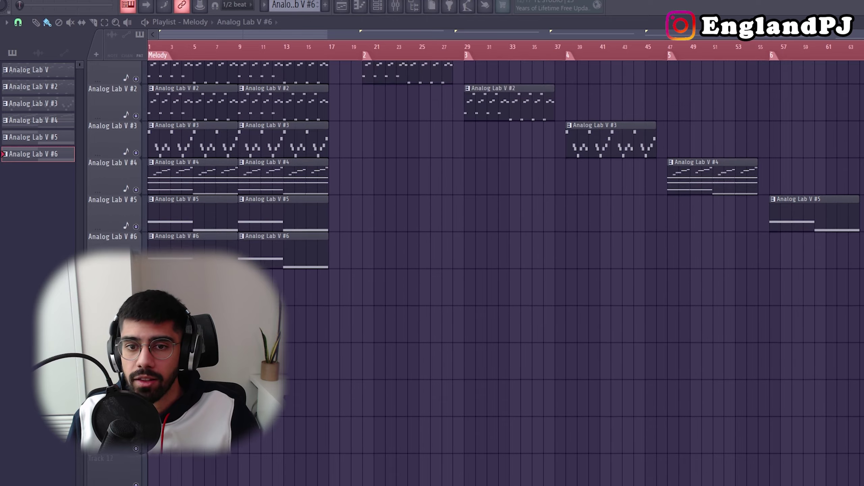
scroll(436, 405, up, 1)
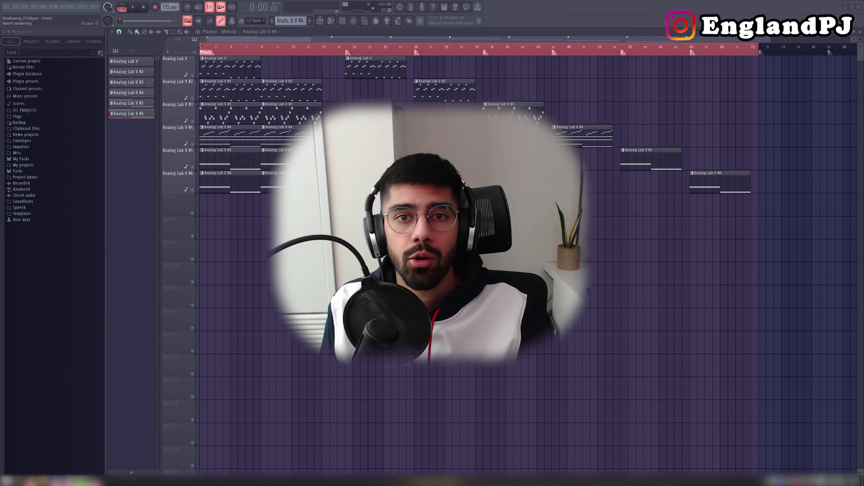